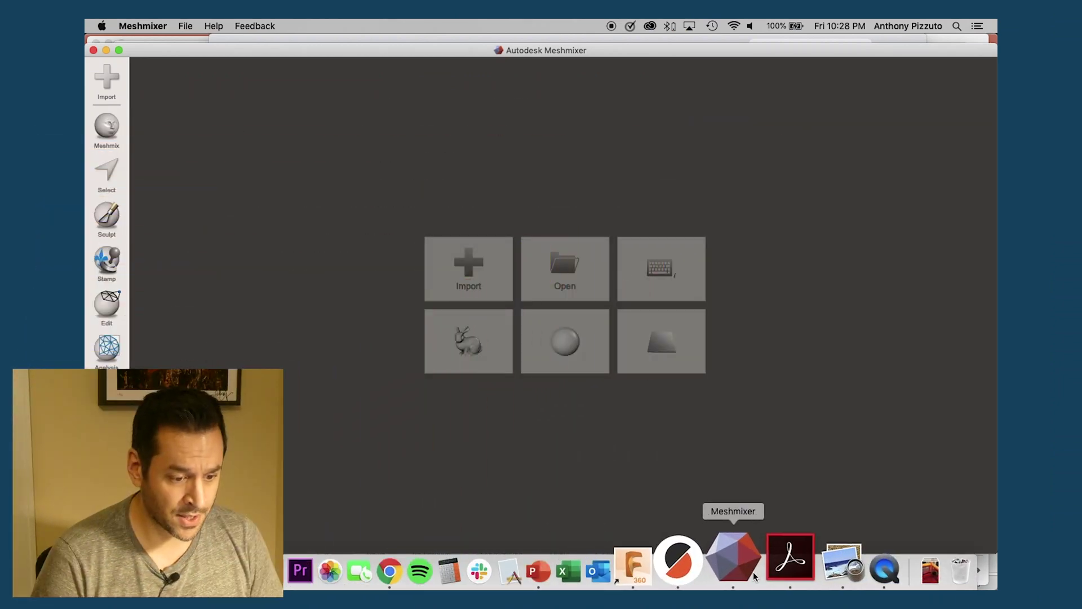
Switch from Meshmixer's start screen to PrusaSlicer, which shows the sliced brace parts
click(727, 572)
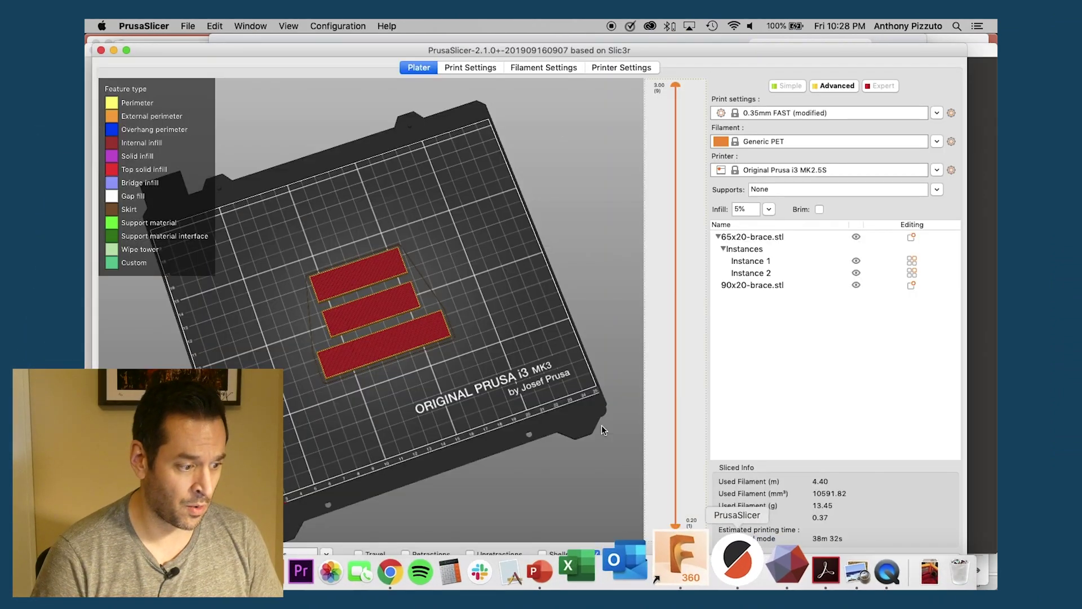
Switch PrusaSlicer to the 3D editing view and select a brace part
key(Tab)
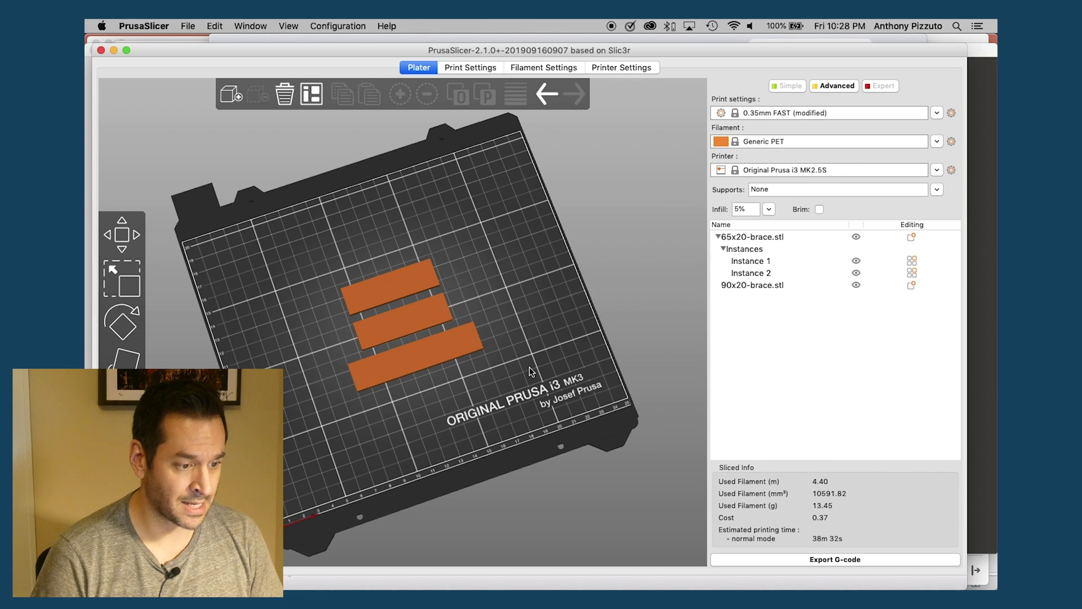
drag(530, 370, 443, 314)
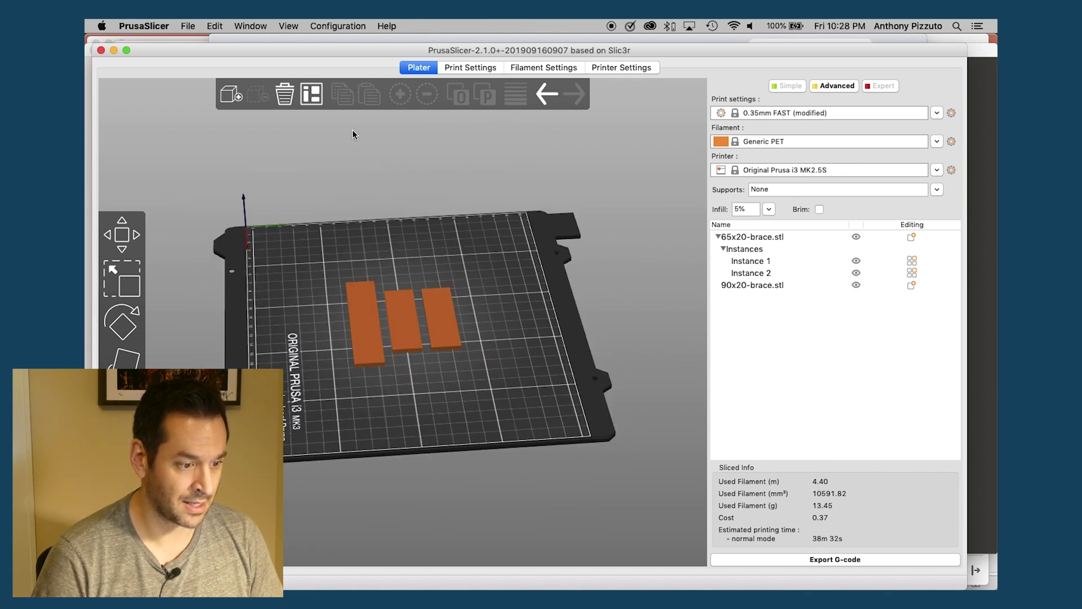
click(415, 323)
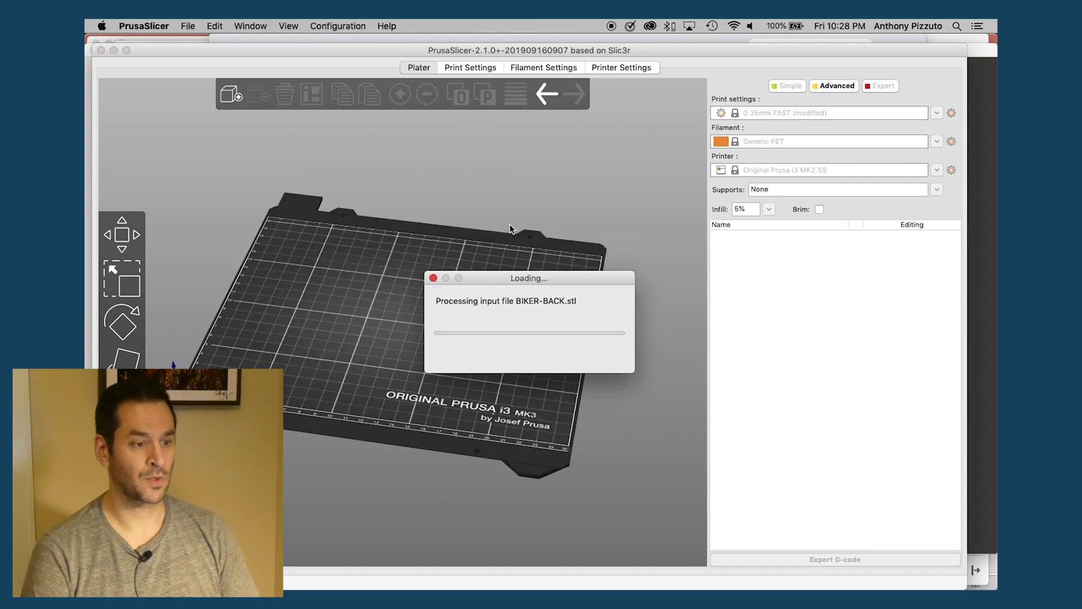
Move the BIKER-BACK back-piece on the bed to X 74.9, Y 101.74 and inspect it
drag(459, 357, 541, 395)
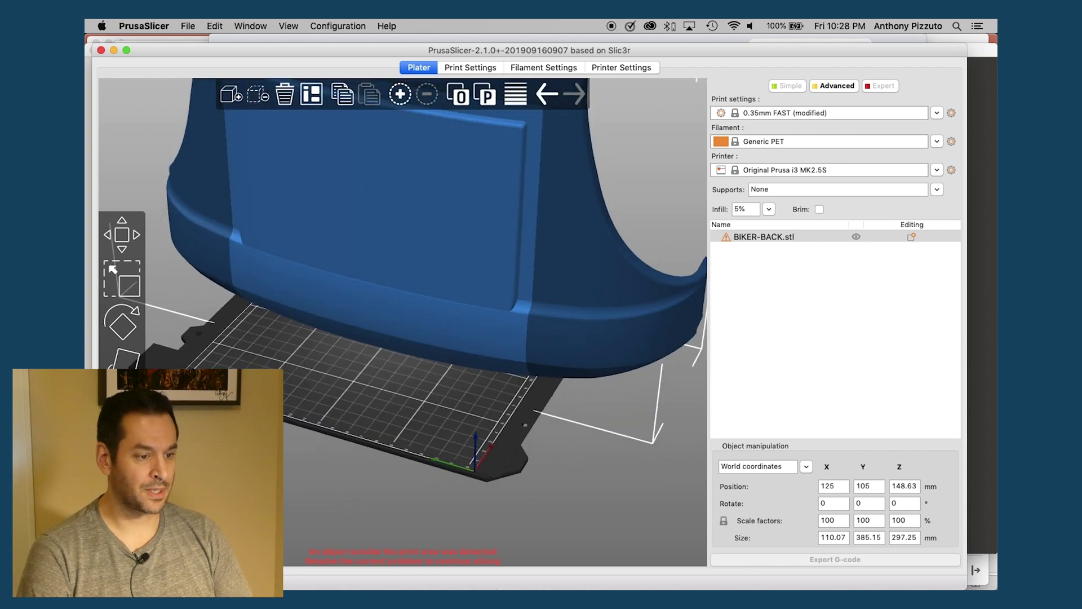
scroll(485, 426, down, 10)
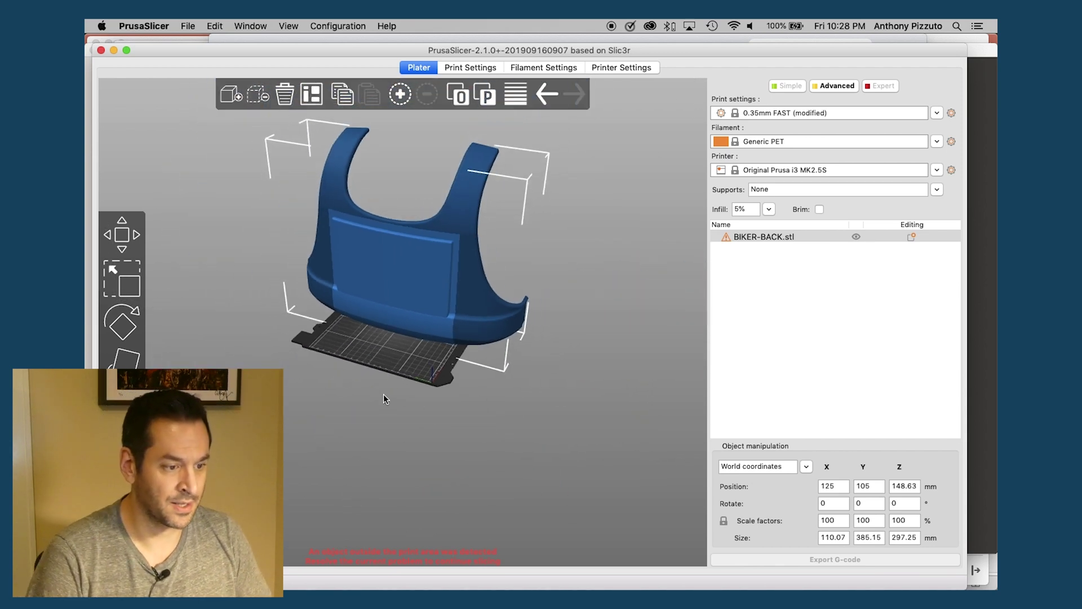
drag(398, 311, 382, 323)
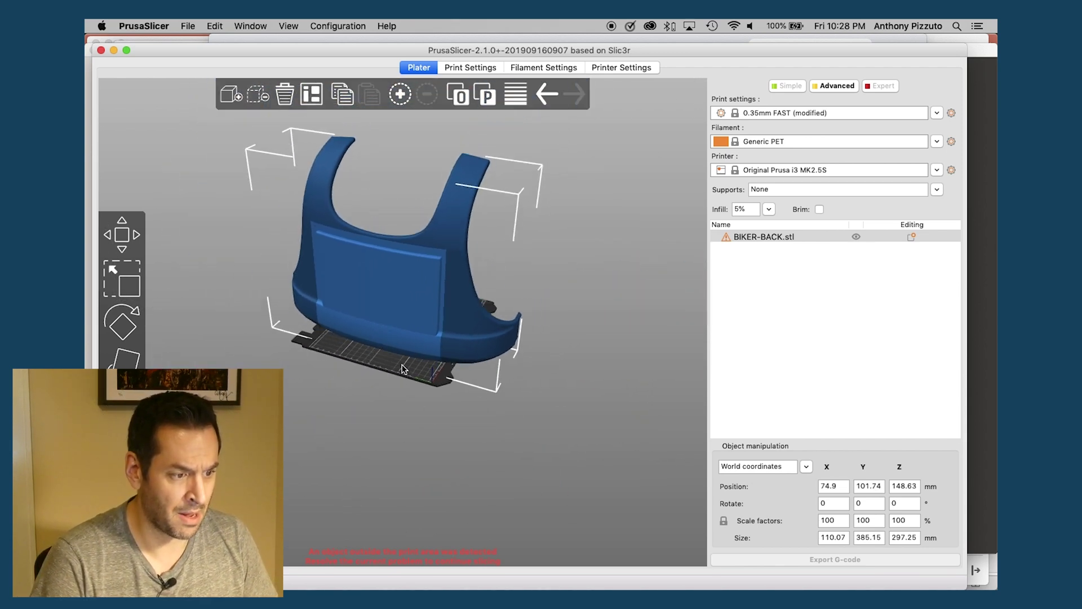
drag(402, 369, 429, 360)
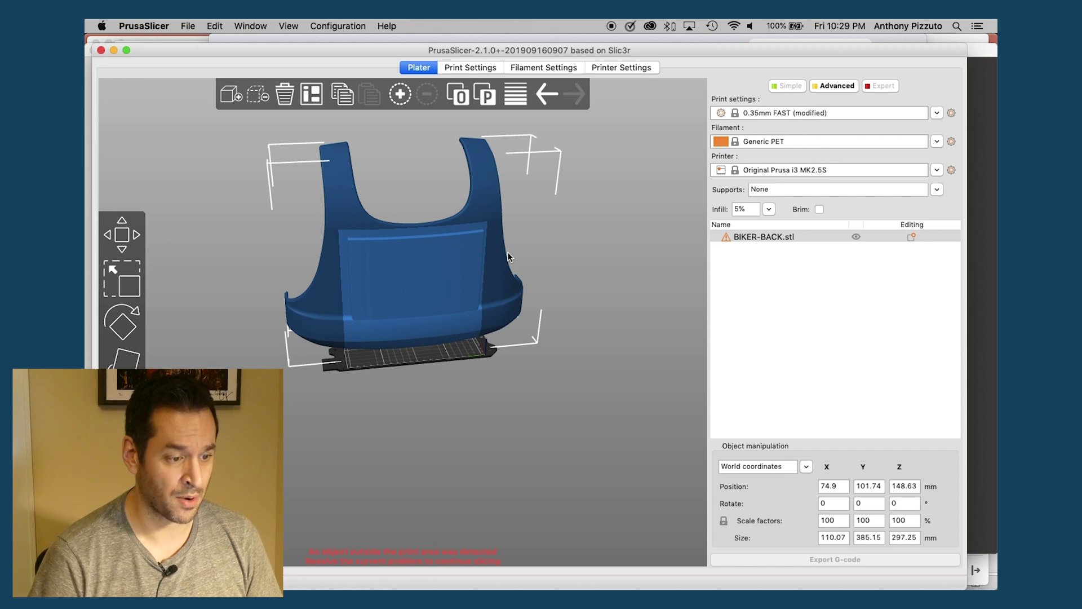
drag(467, 350, 479, 299)
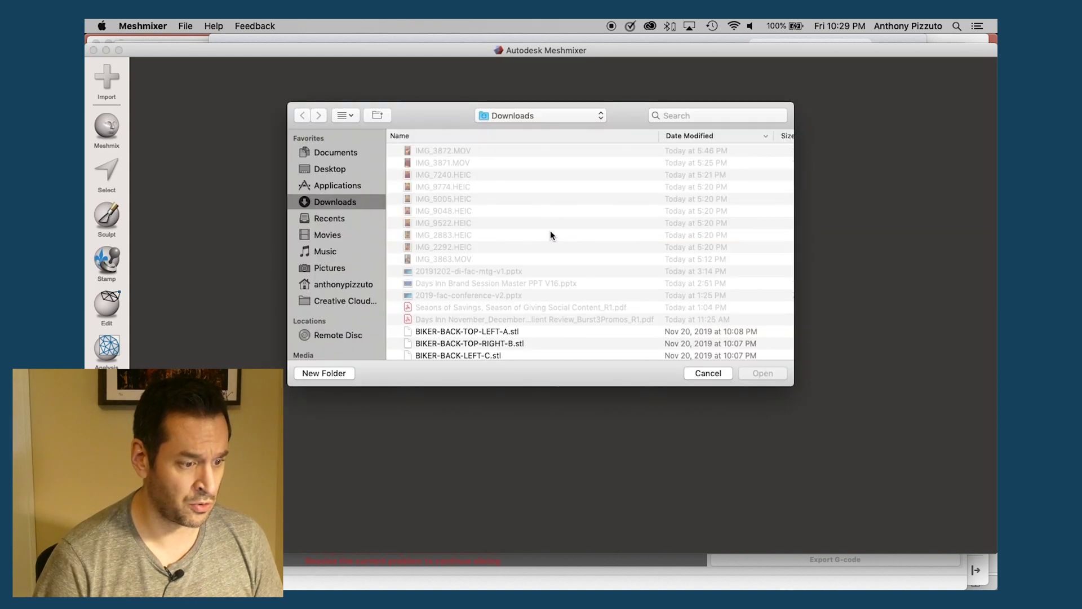
Pick the back-piece STL in the Downloads list and open it as Back without Tank Full v1.1.stl
scroll(502, 310, down, 5)
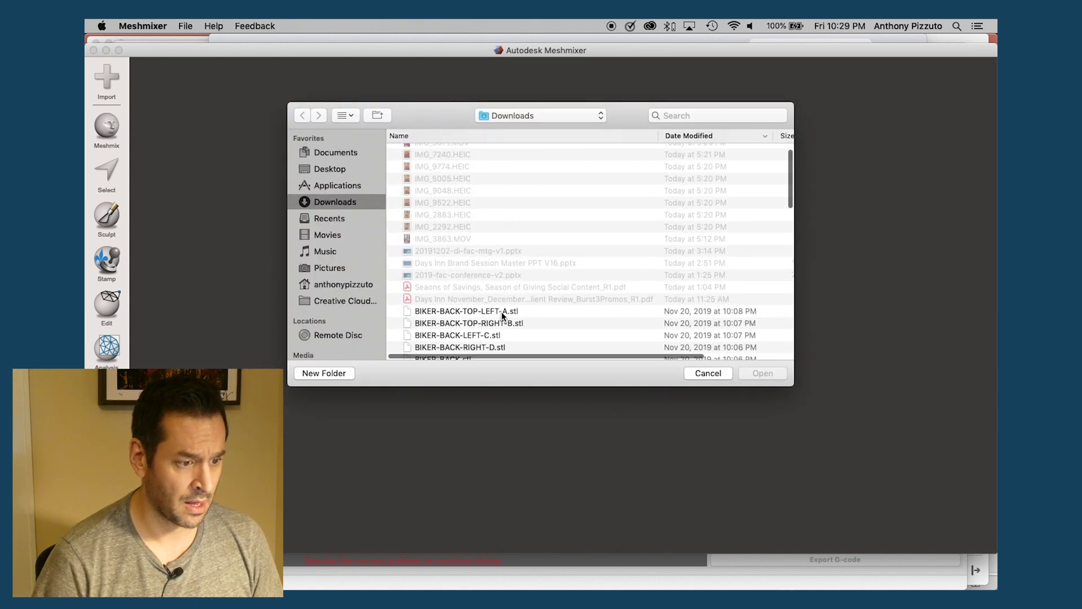
click(445, 213)
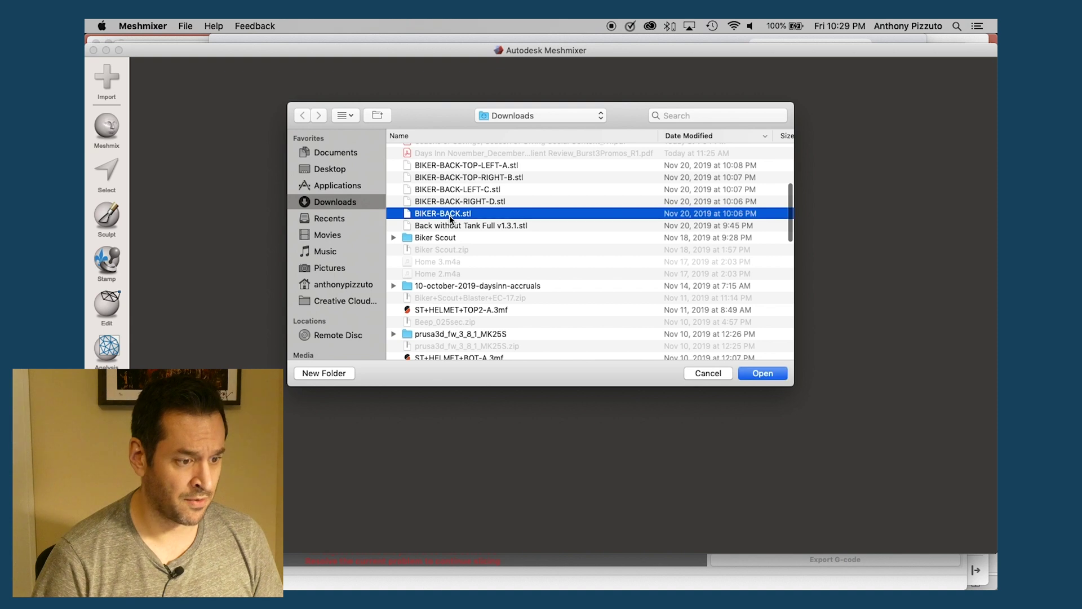
key(Return)
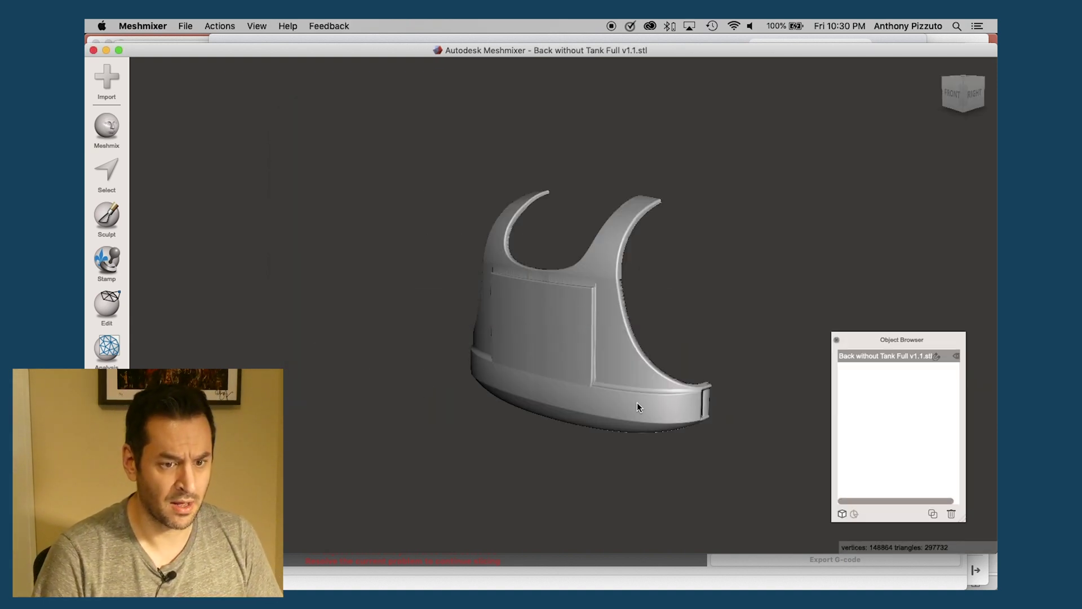
Orbit the back-piece to a straight FRONT view and zoom in until it fills the viewport
right_drag(797, 315, 878, 290)
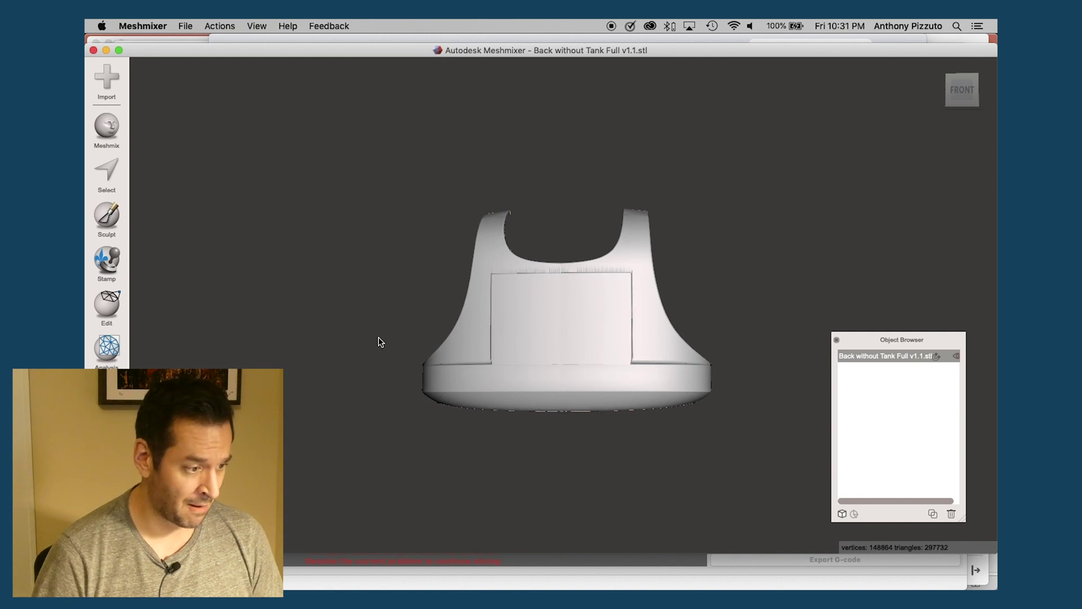
scroll(380, 341, up, 5)
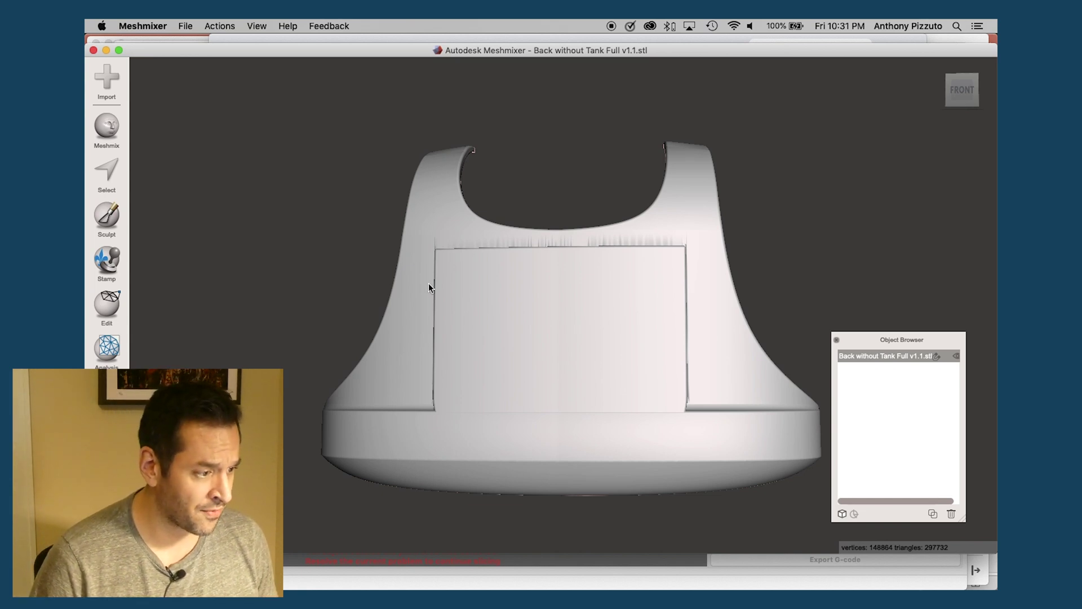
click(107, 304)
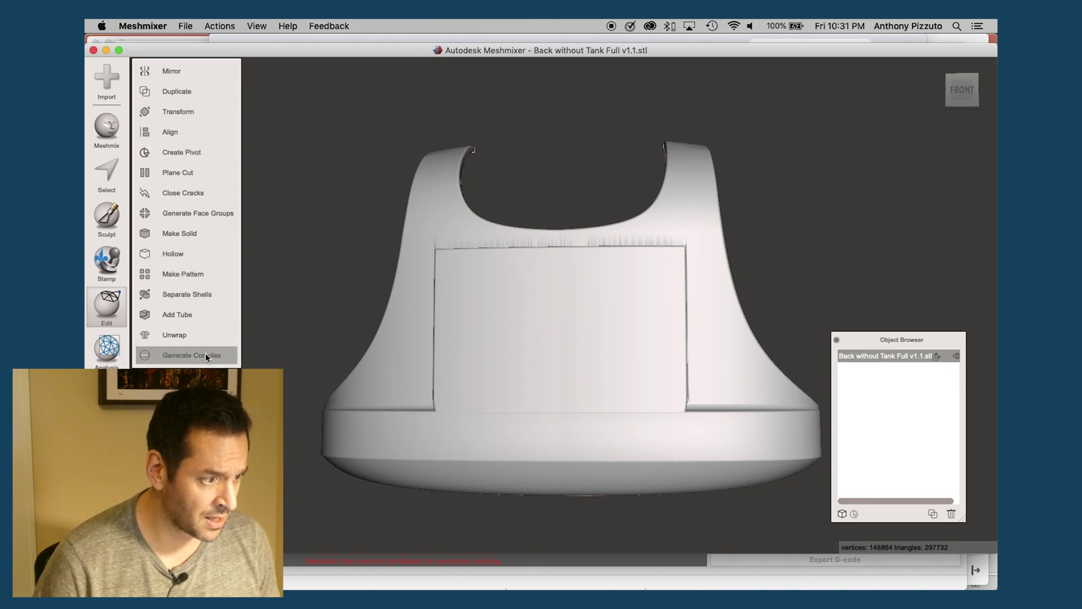
Transform the back-piece with a uniform 1.05 scale, to about 110.07 × 297.17 × 414.20 mm
click(198, 116)
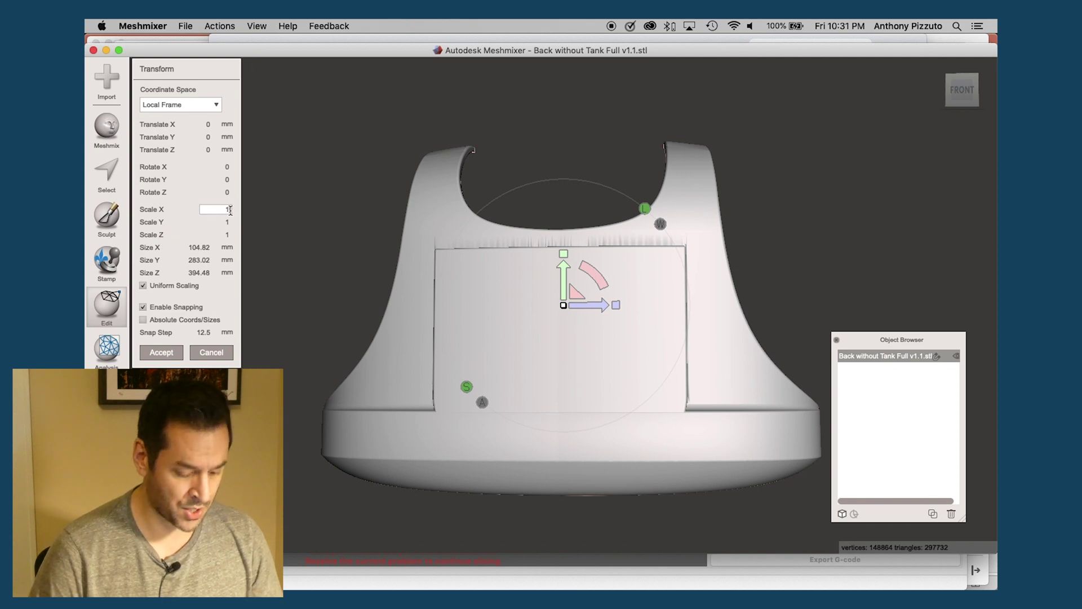
text(.0)
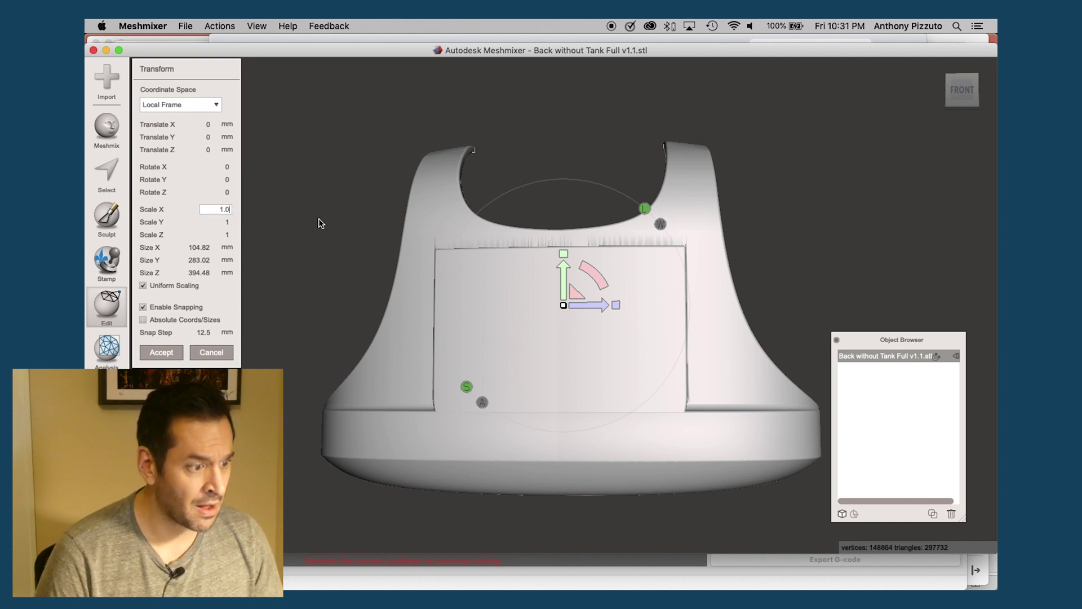
text(5)
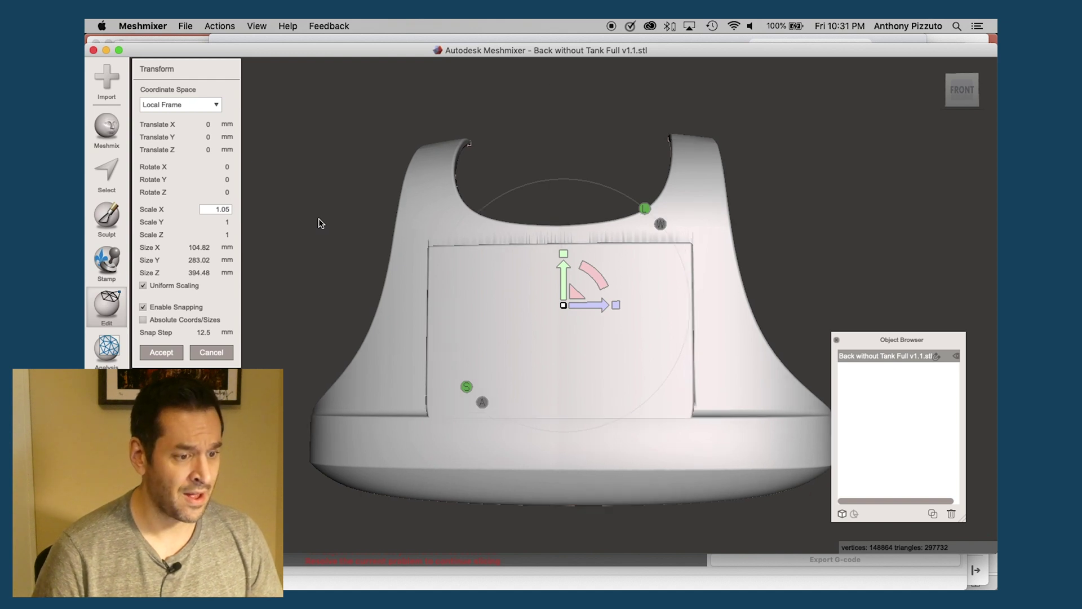
key(Return)
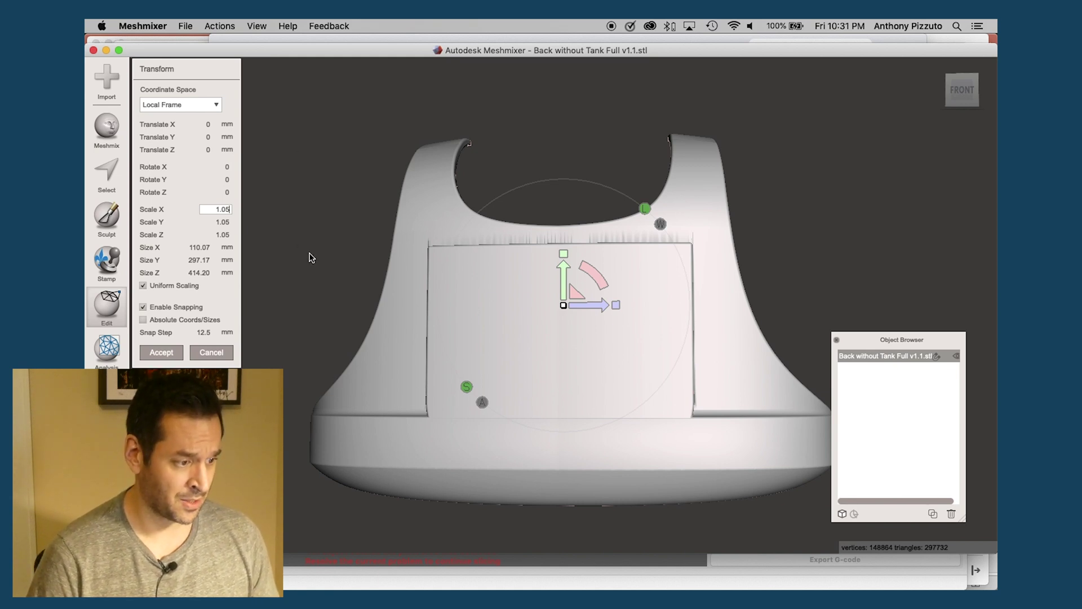
click(154, 355)
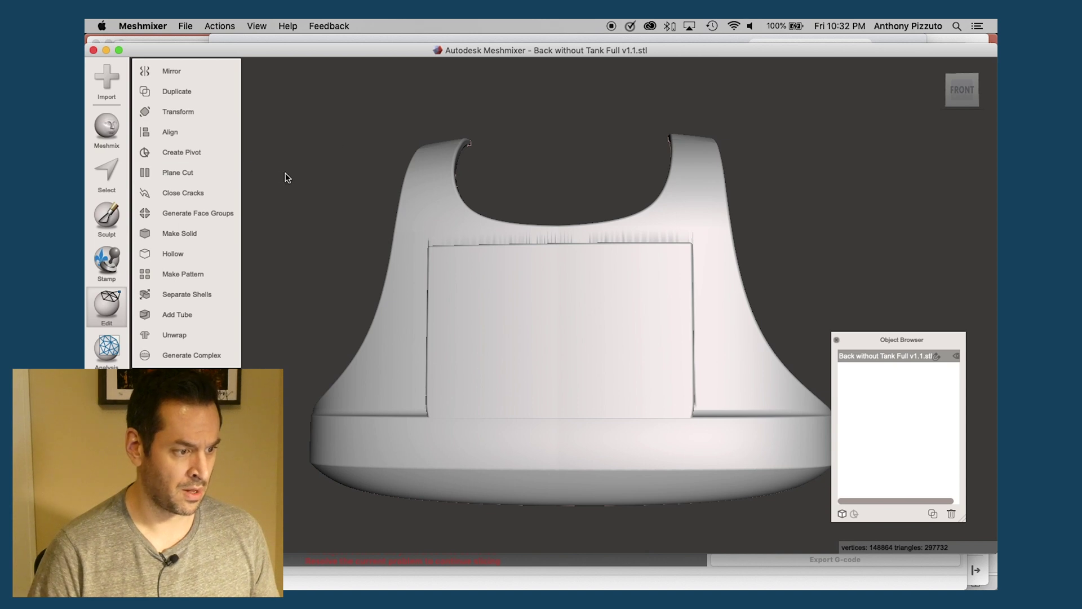
Apply a horizontal Plane Cut across the middle using Slice (Keep Both) and Remeshed Fill
click(106, 350)
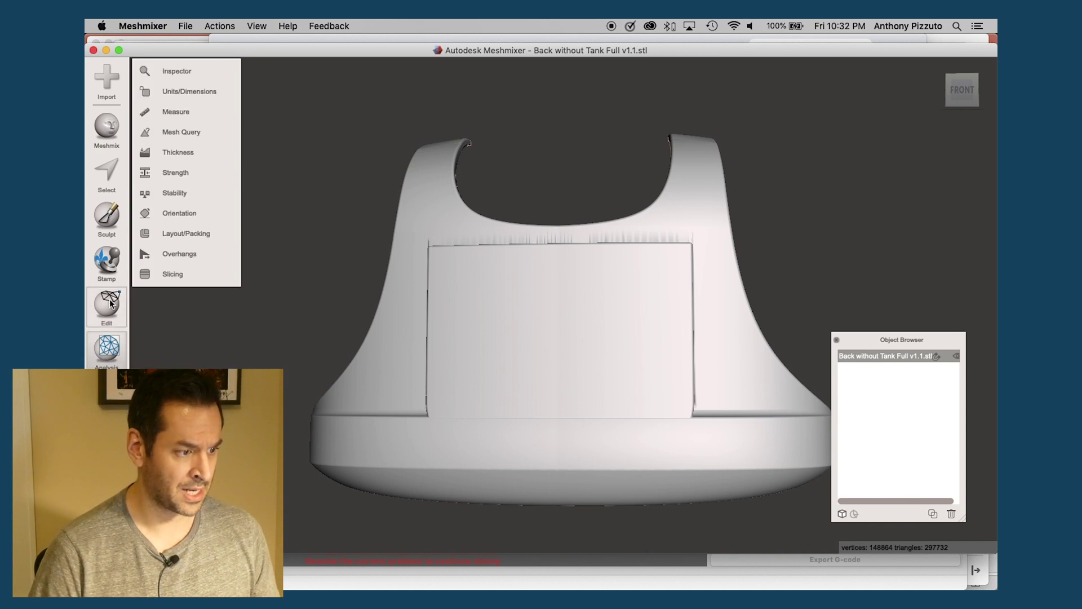
click(111, 303)
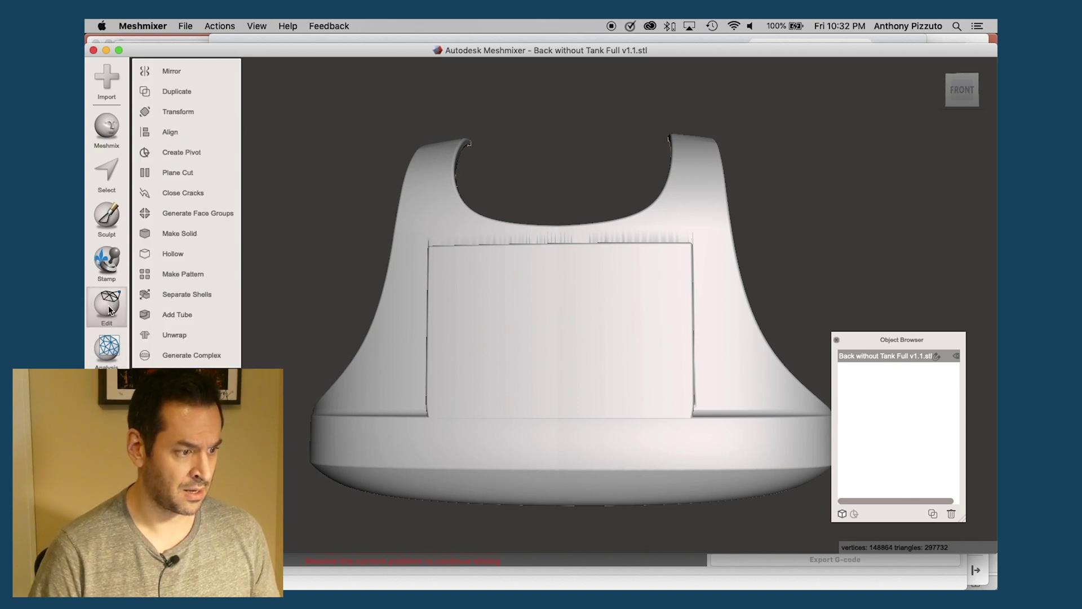
click(189, 174)
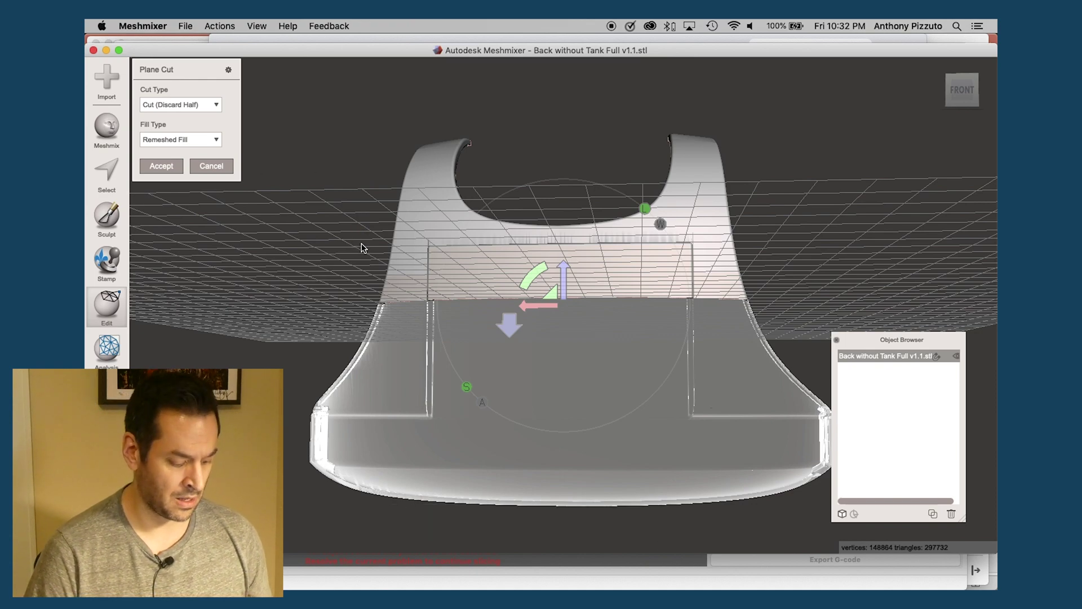
right_drag(433, 333, 461, 349)
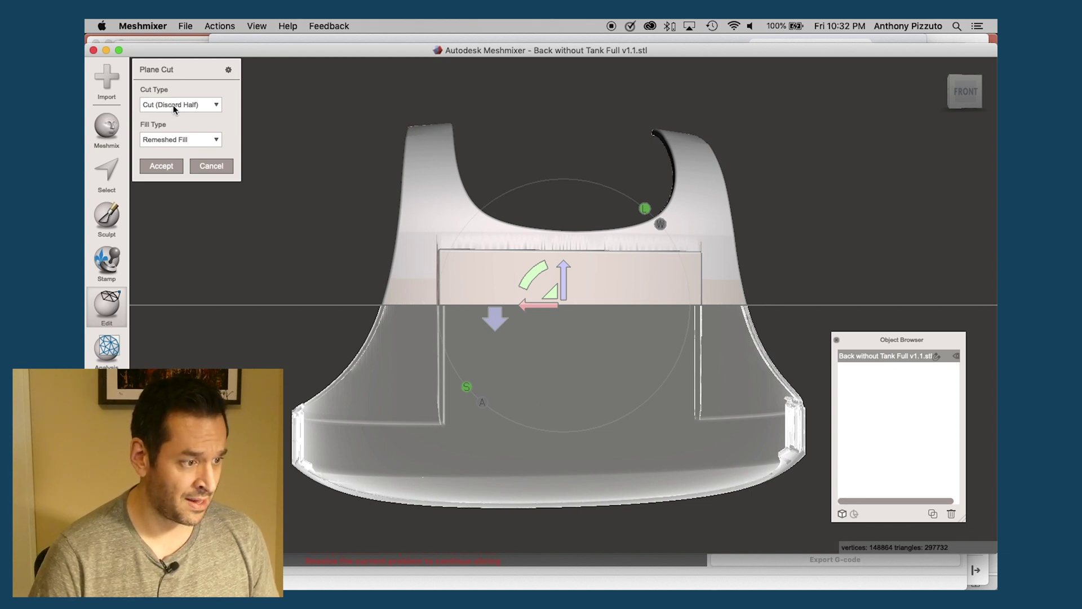
click(189, 109)
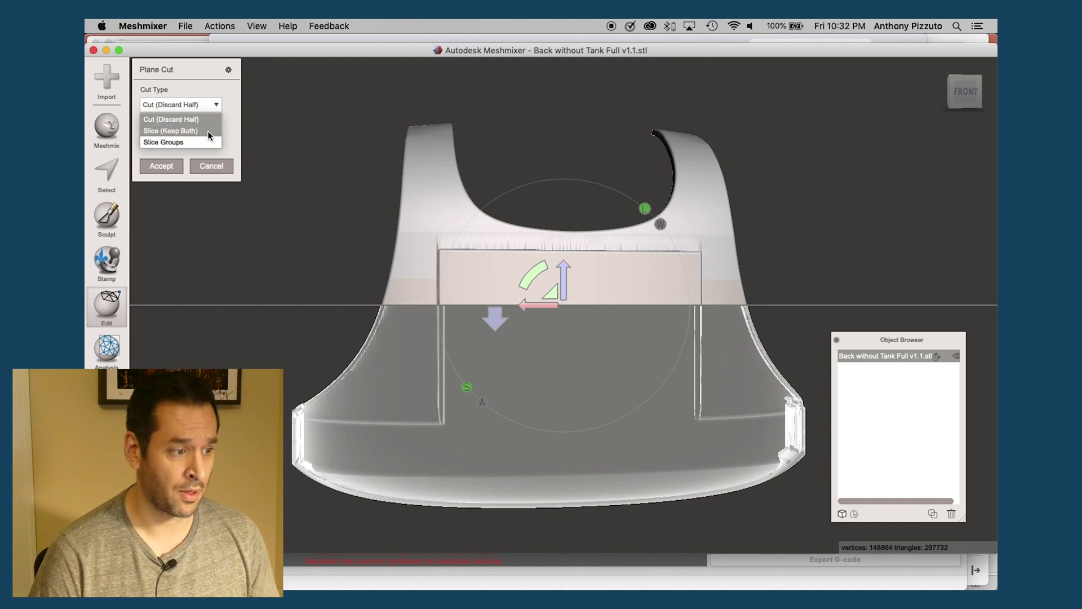
click(207, 130)
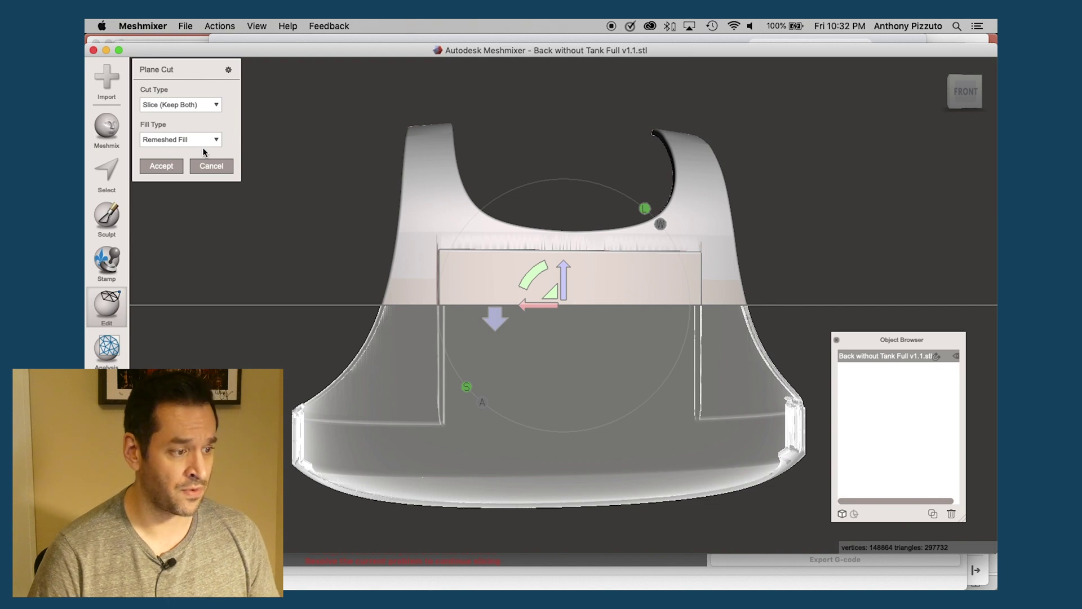
click(202, 142)
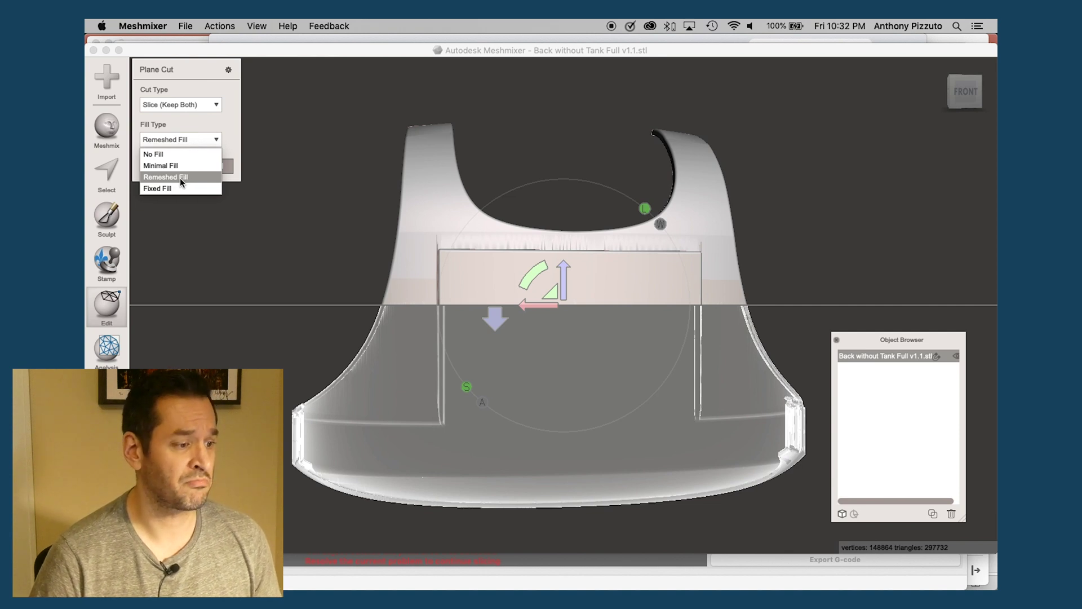
click(228, 145)
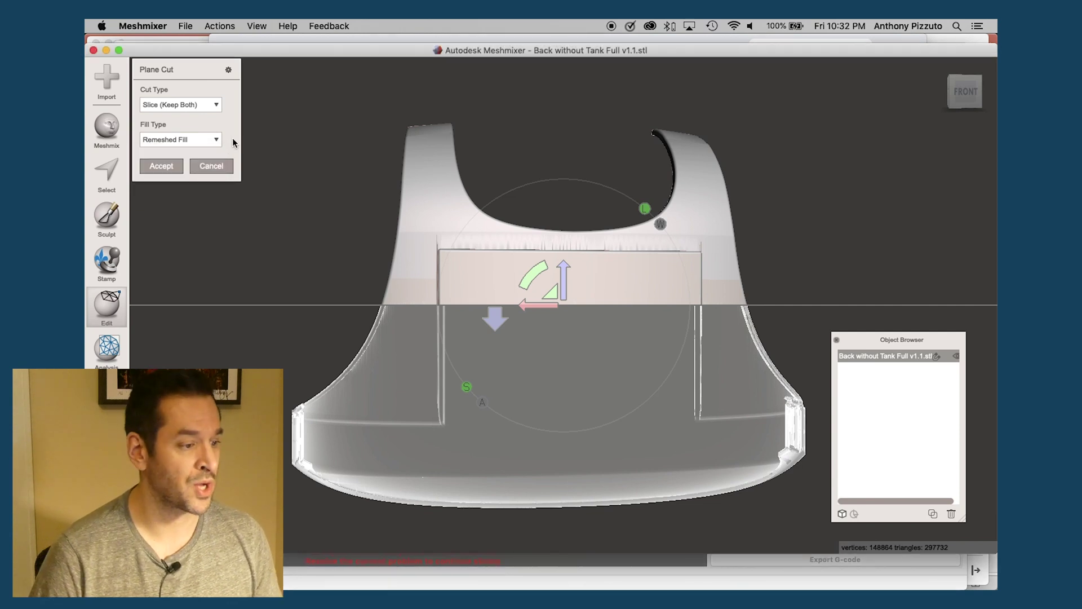
click(164, 164)
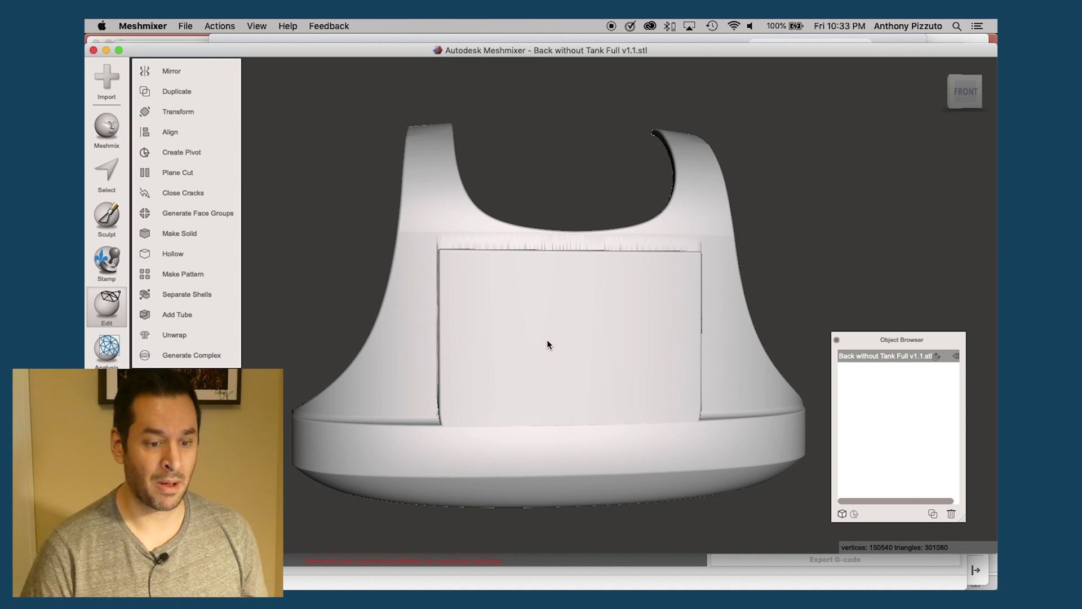
click(894, 358)
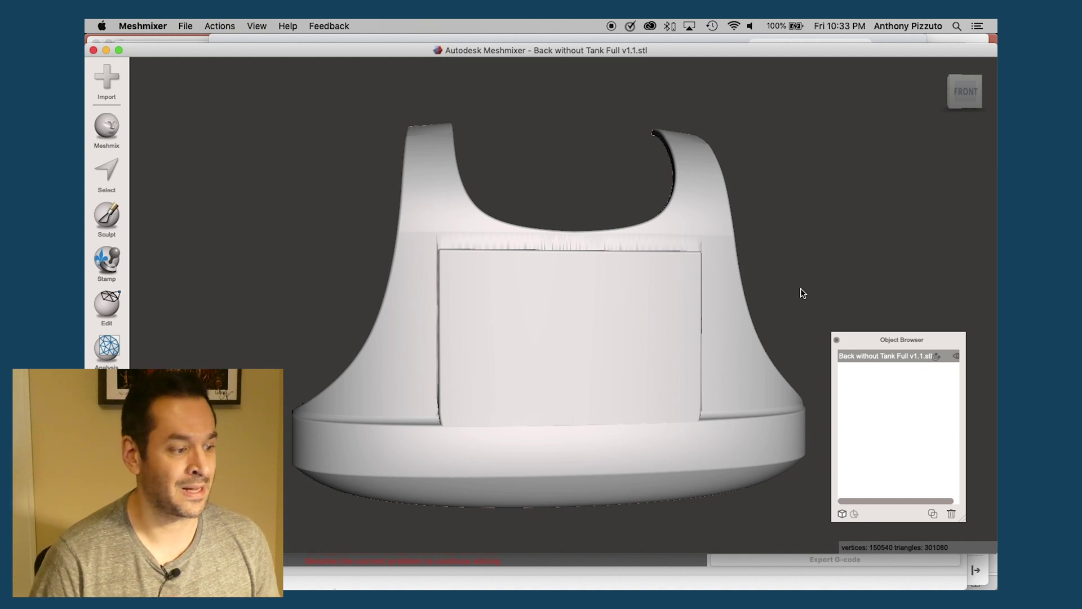
Start a second Plane Cut and rotate the cut plane to vertical
click(112, 302)
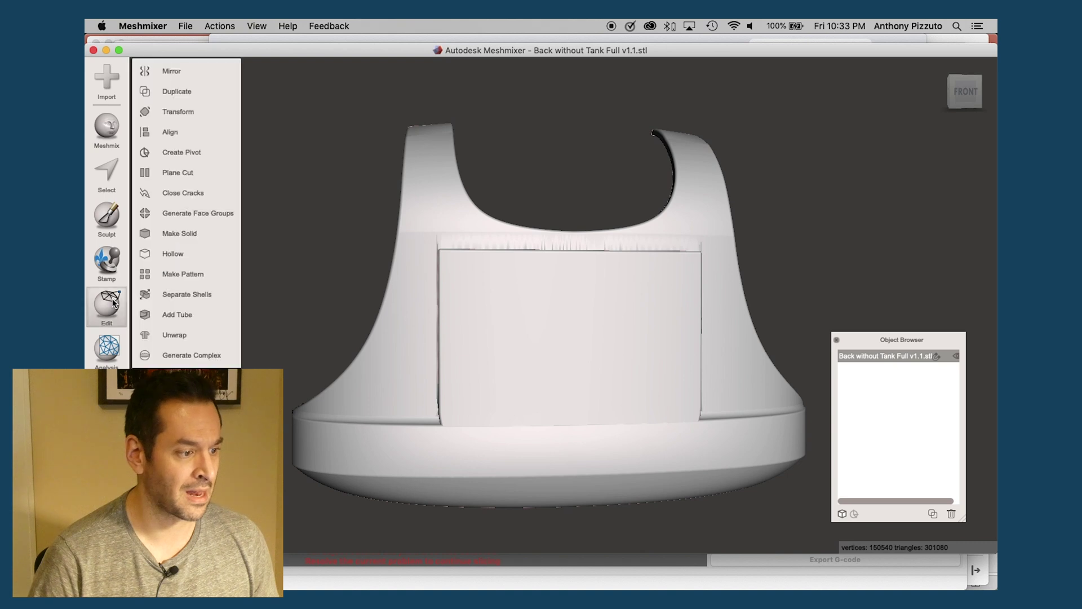
click(208, 172)
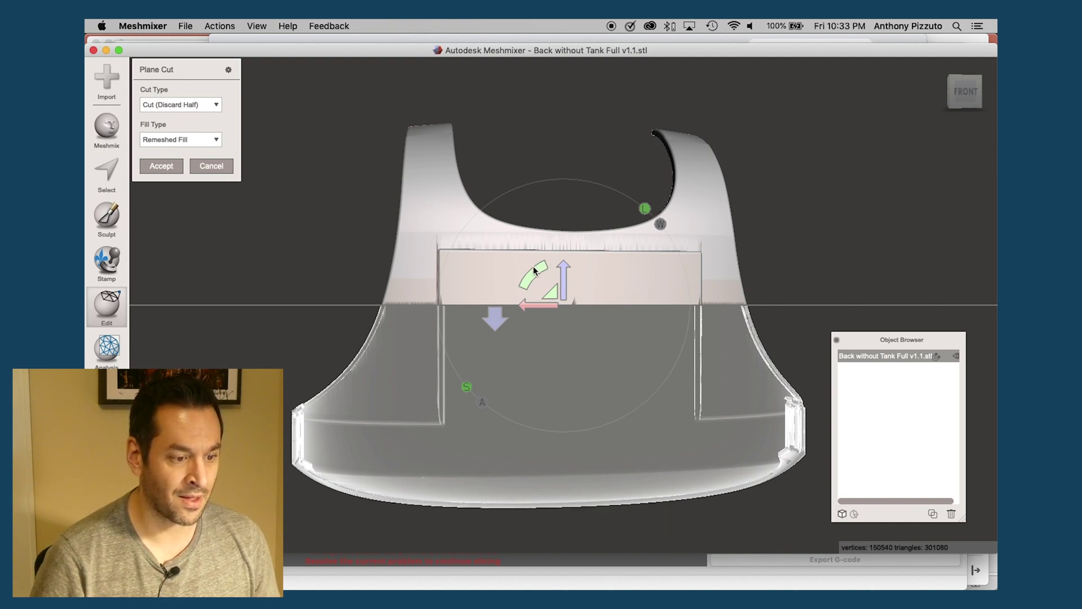
drag(535, 269, 488, 370)
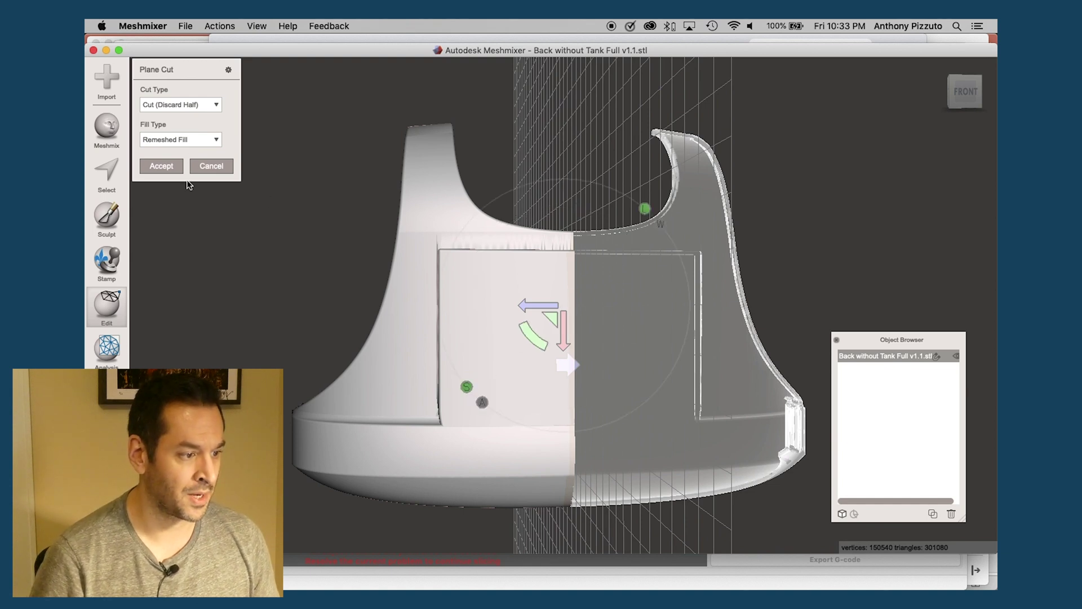
Set the Cut Type to Slice (Keep Both) and accept the vertical cut
click(199, 106)
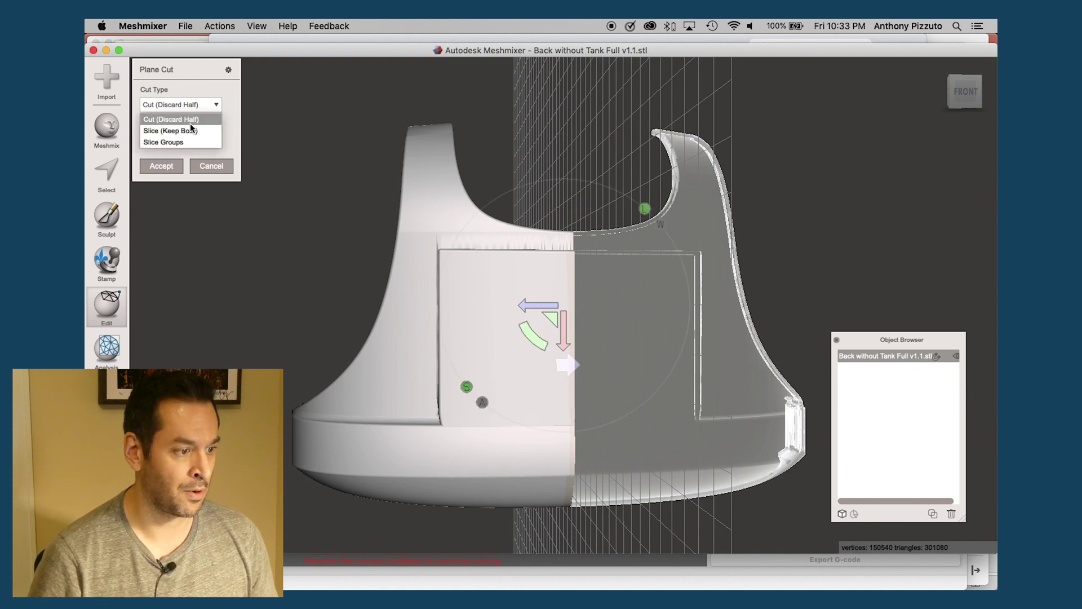
key(Escape)
click(203, 107)
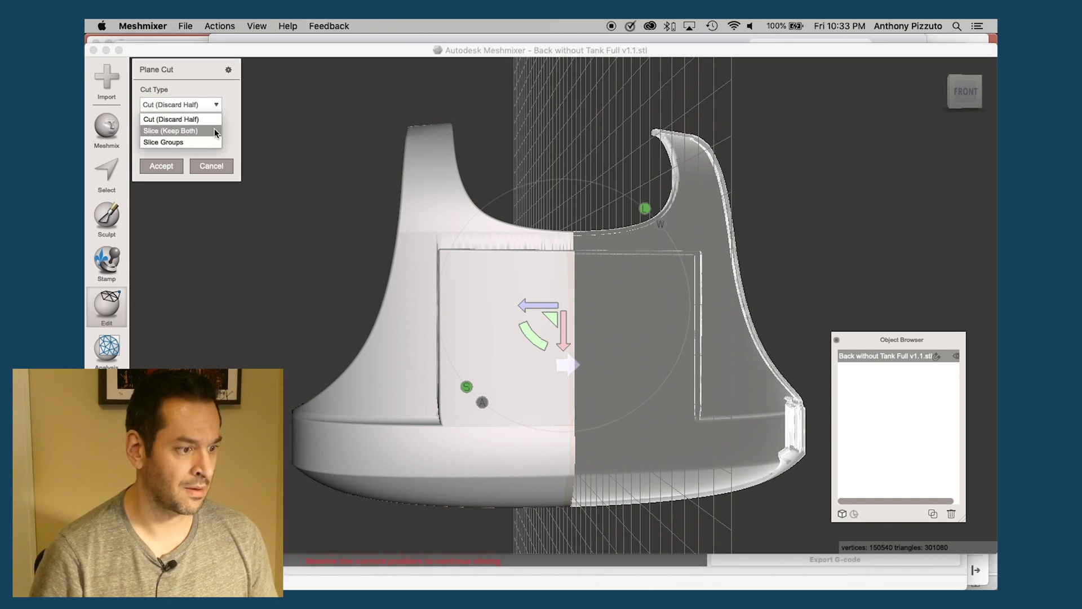
click(235, 127)
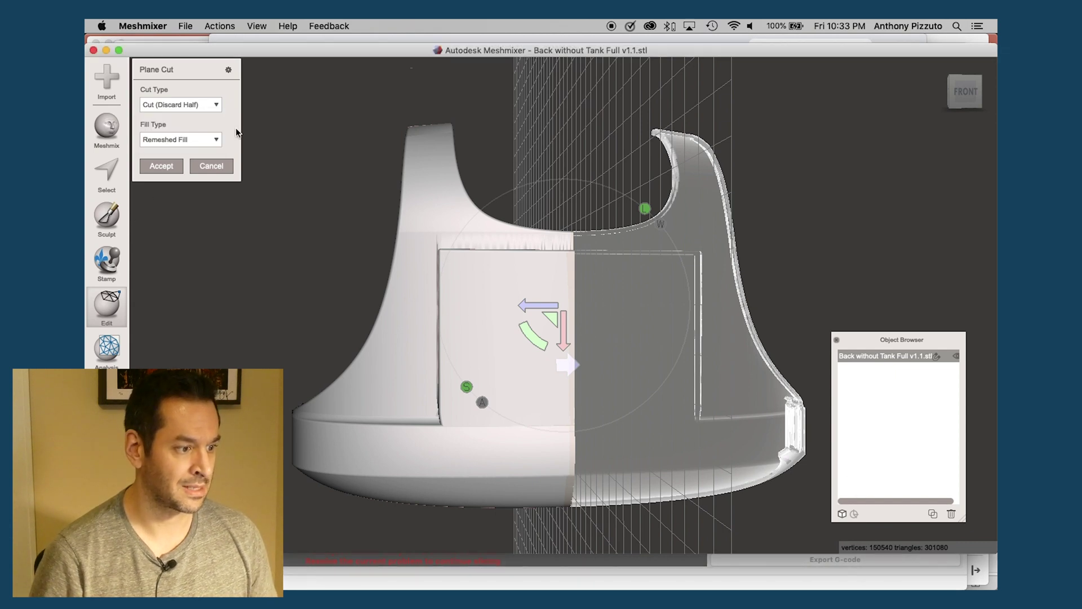
click(212, 105)
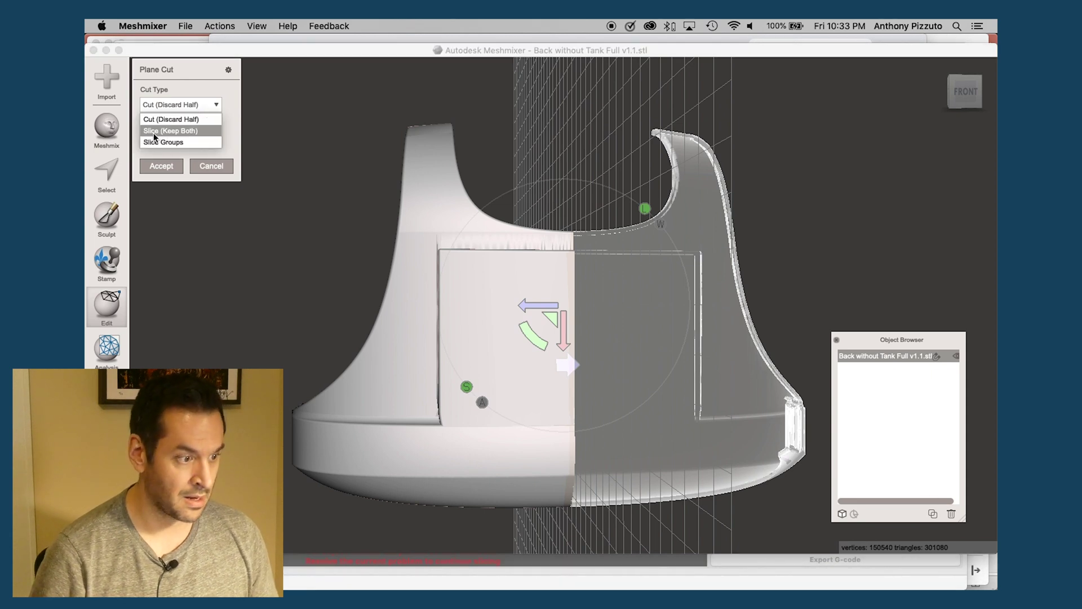
click(184, 135)
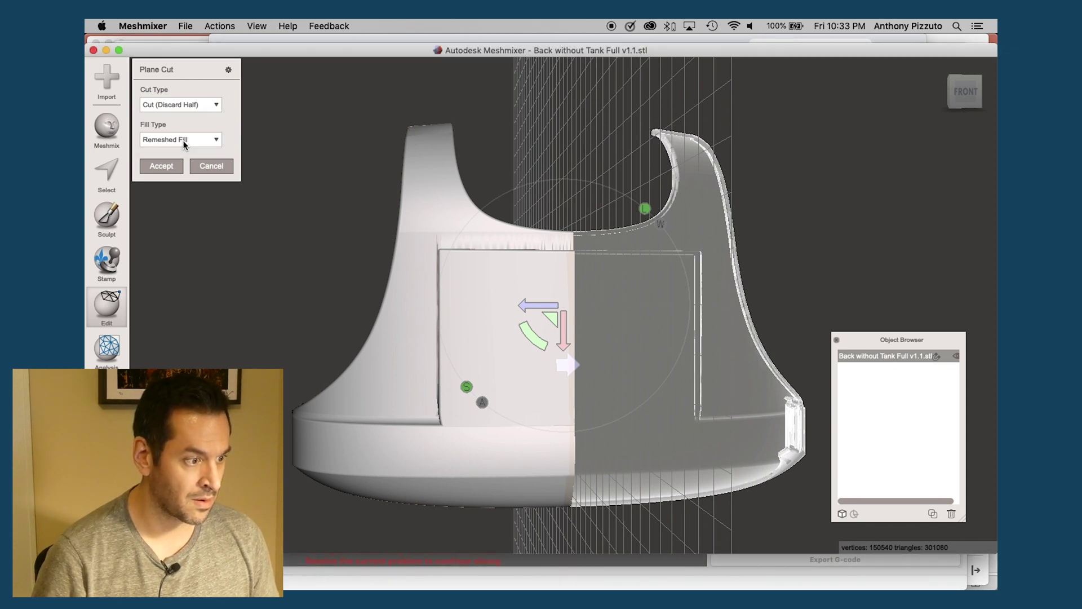
click(199, 106)
click(188, 129)
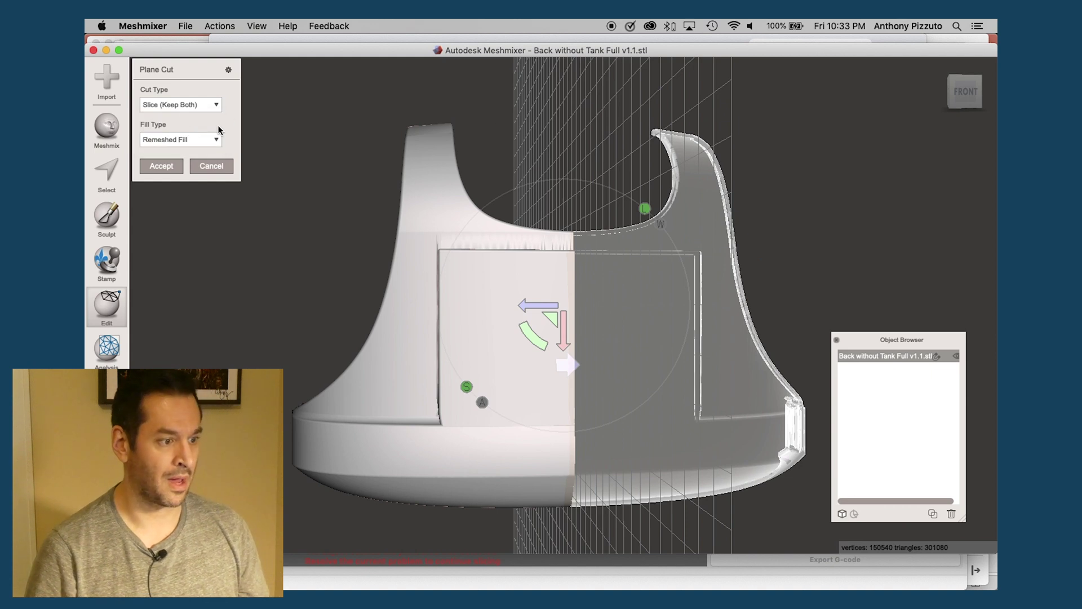
click(169, 164)
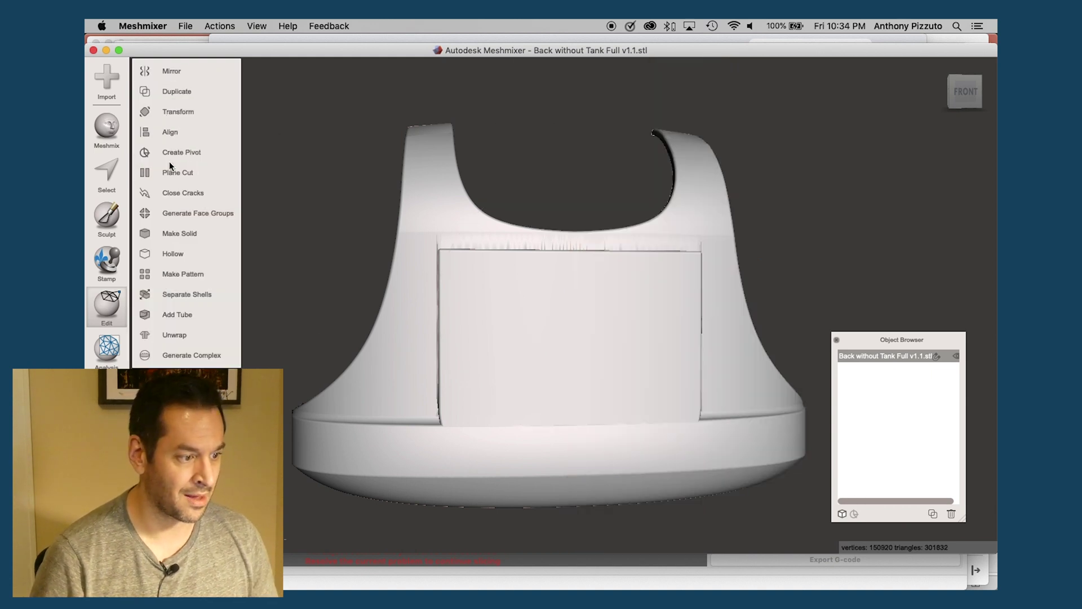
Run Separate Shells, dismiss the message, check shells 1–4, and reselect shell 1
click(206, 294)
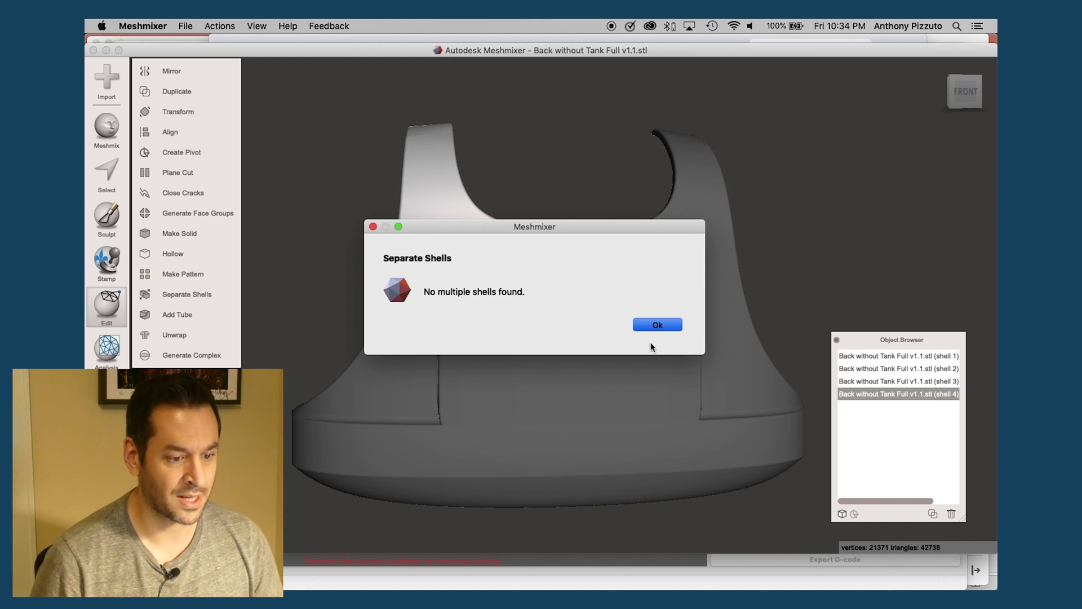
click(657, 325)
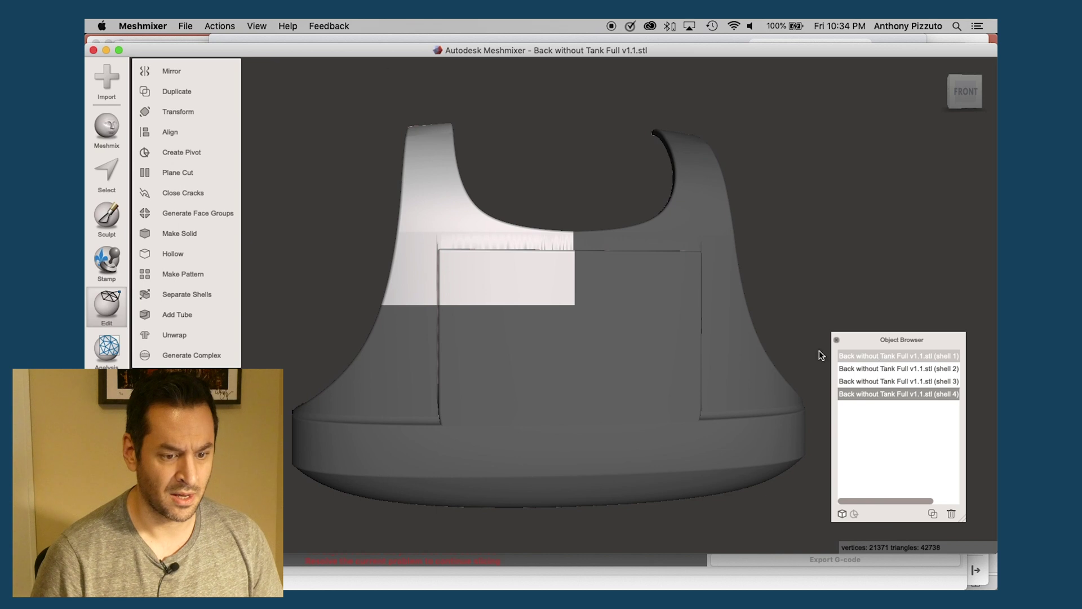
click(916, 355)
click(907, 368)
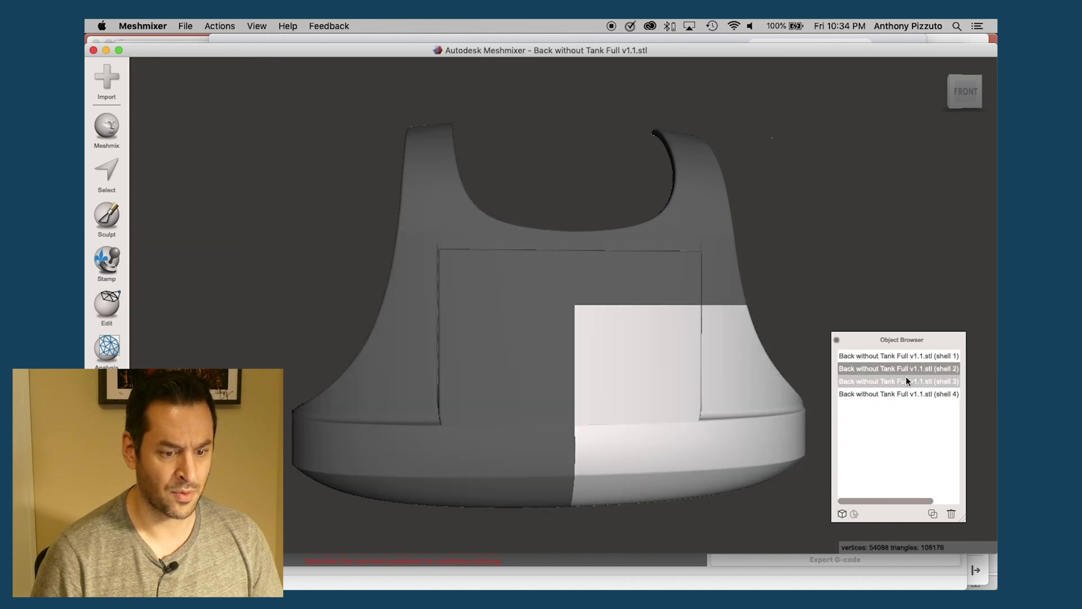
click(905, 381)
click(897, 395)
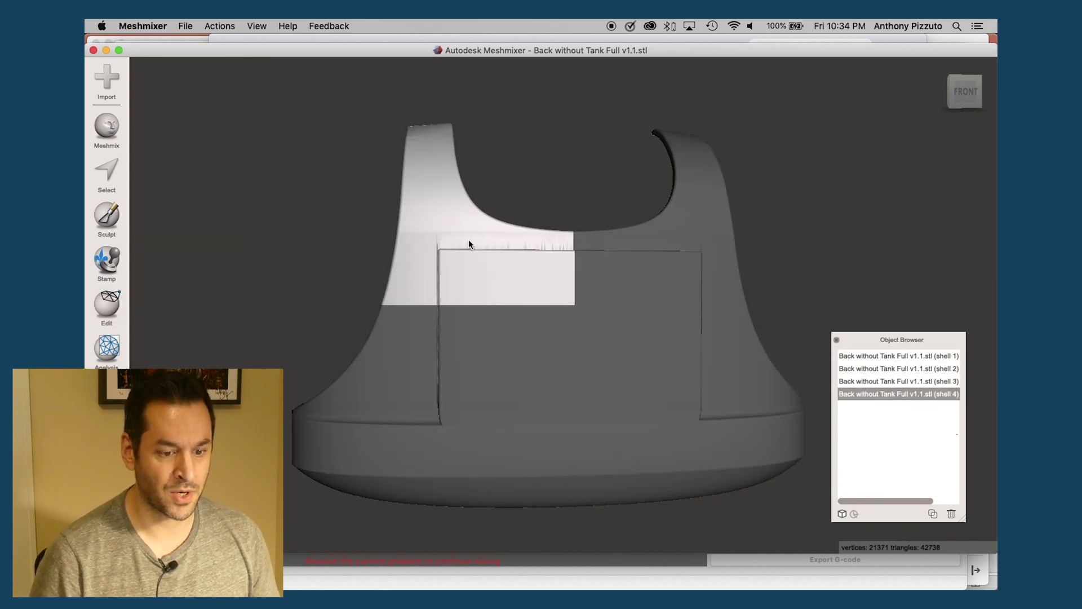
click(884, 356)
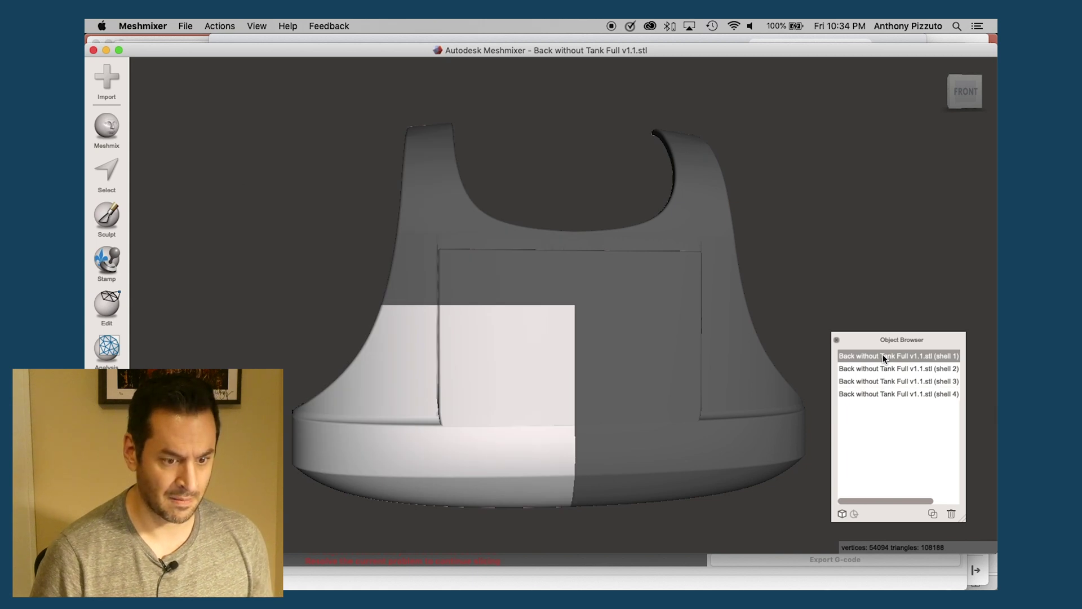
click(185, 26)
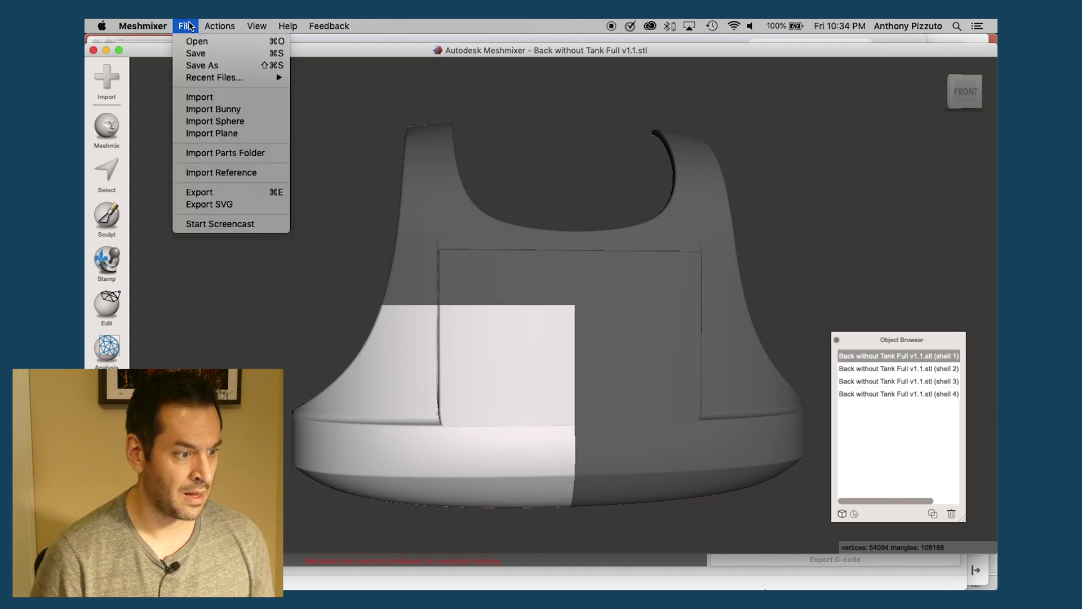
Export shell 1 as BACK-BOTTOM-LEFT, an STL ASCII file, into Documents/biker-scout
click(234, 194)
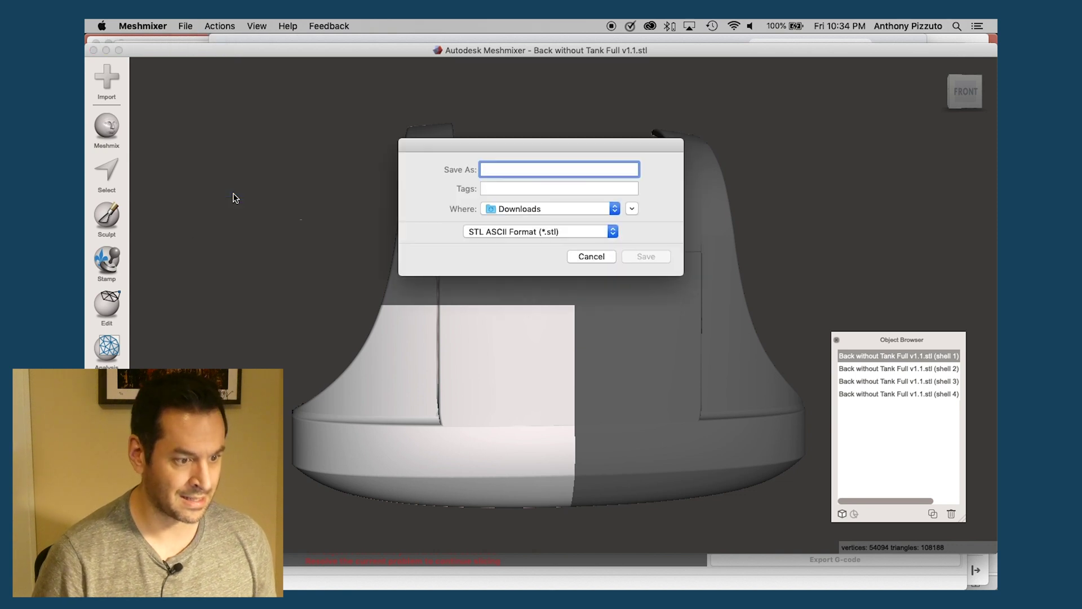
click(615, 209)
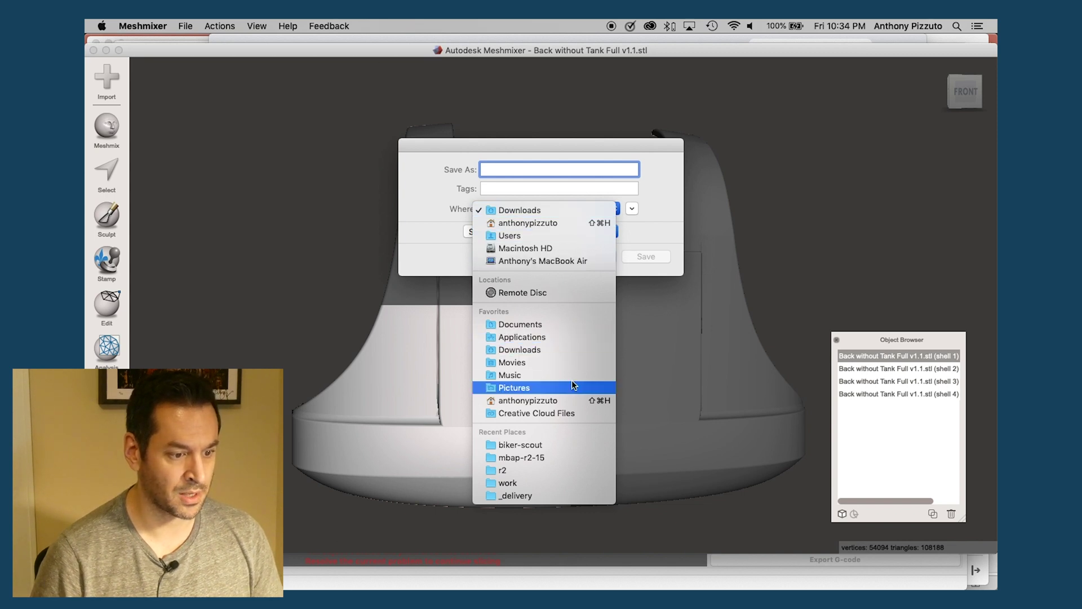
click(565, 326)
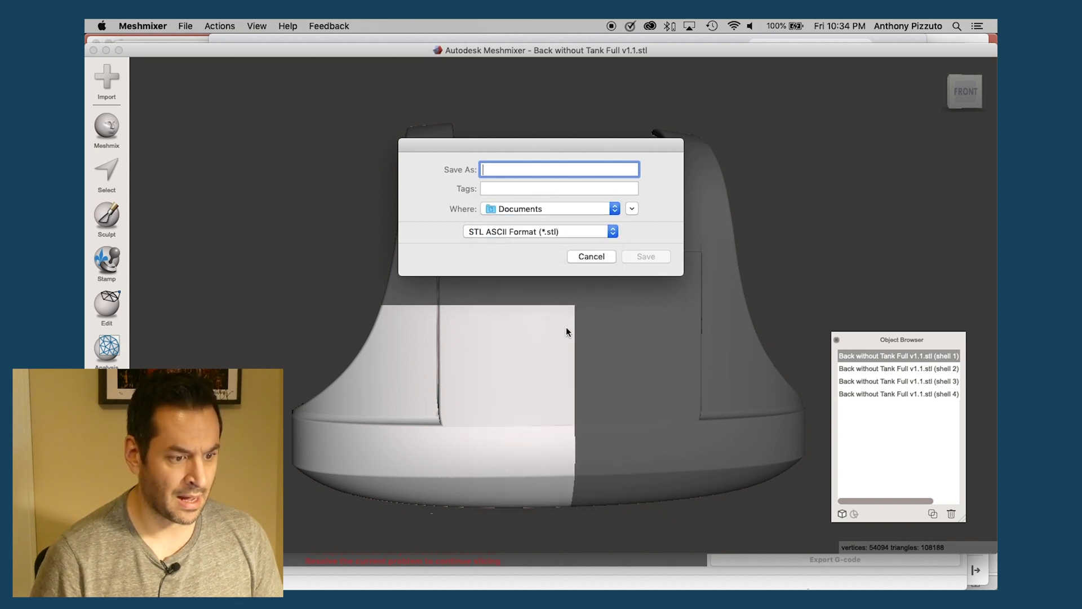
click(632, 209)
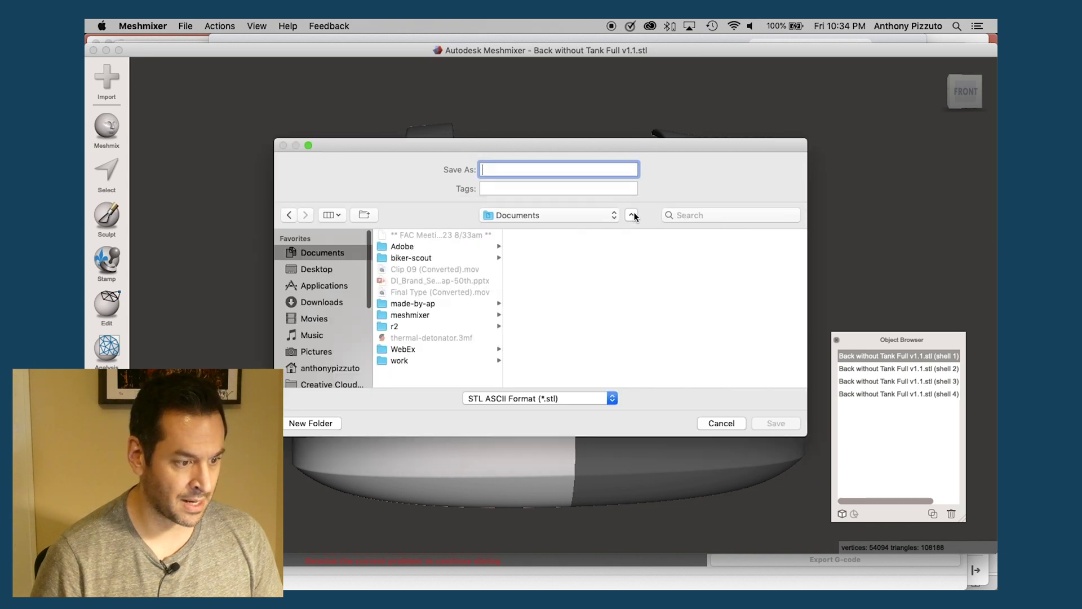
click(447, 258)
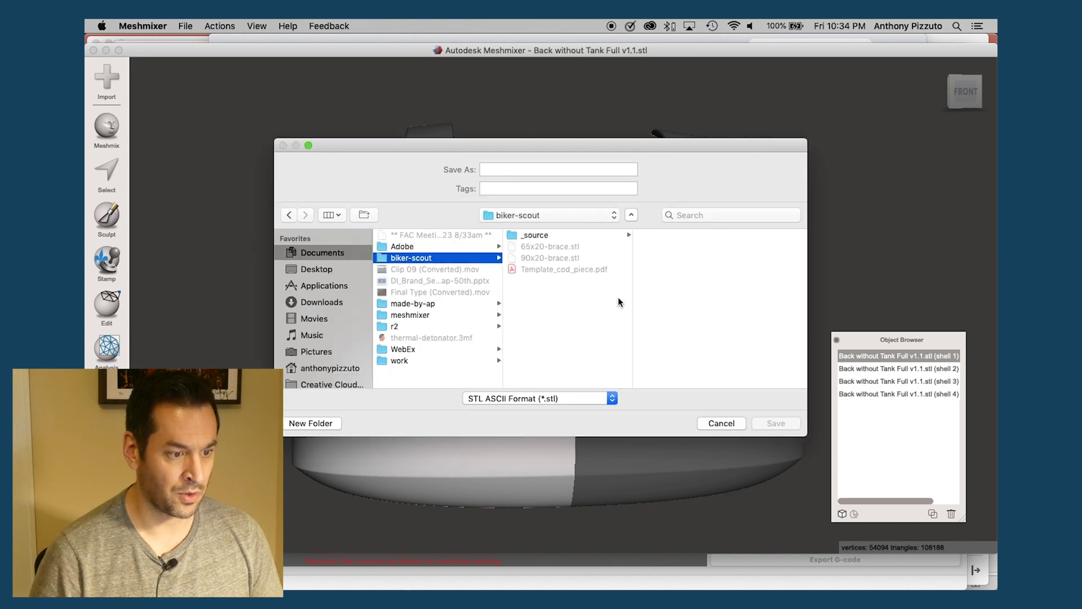
click(572, 175)
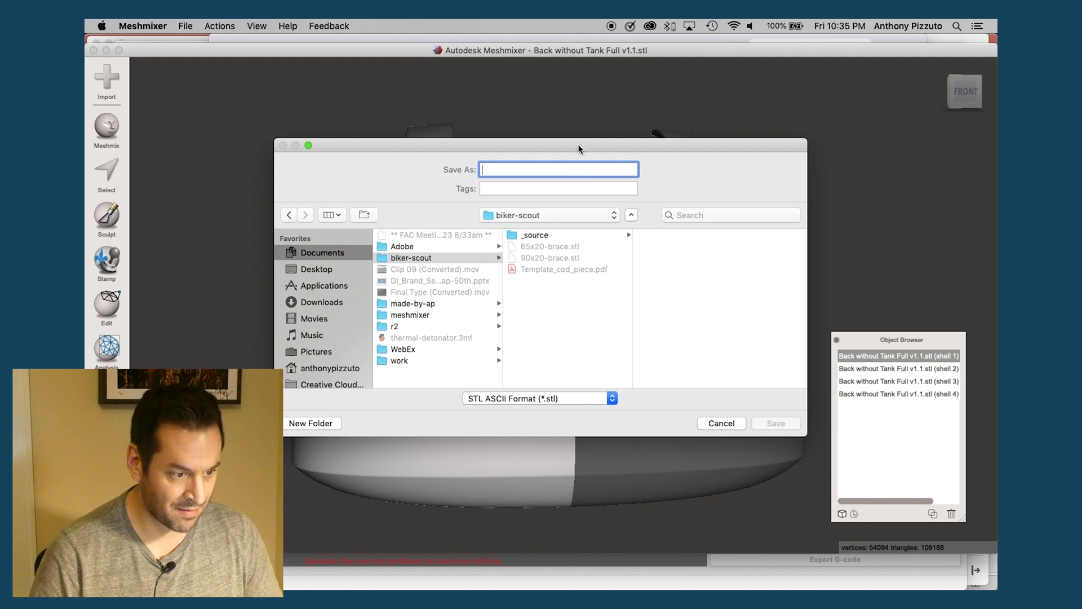
drag(577, 144, 603, 73)
text(BAC)
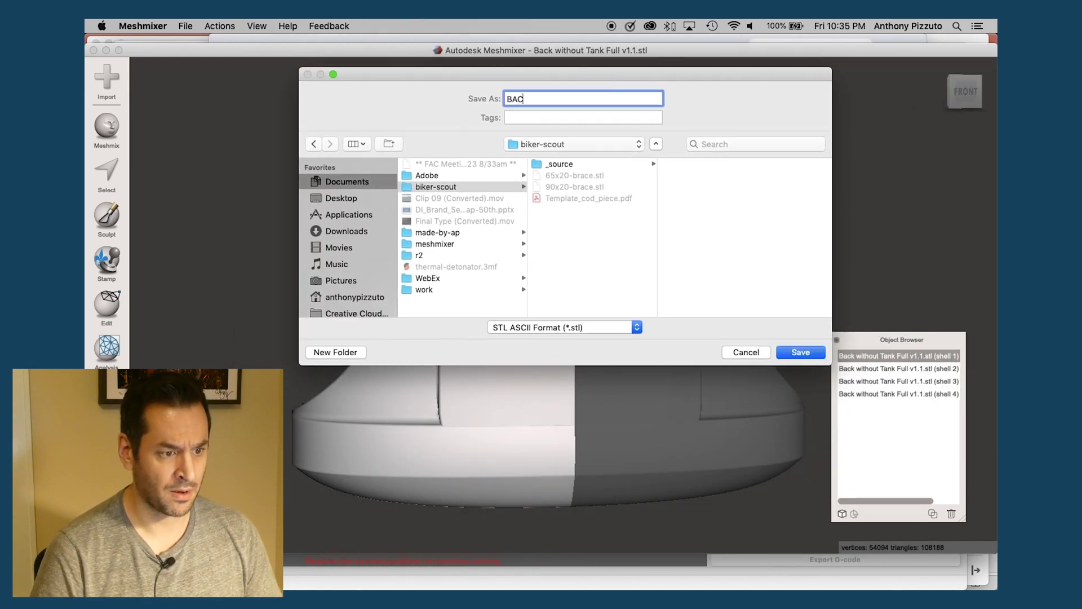
text(K-BO)
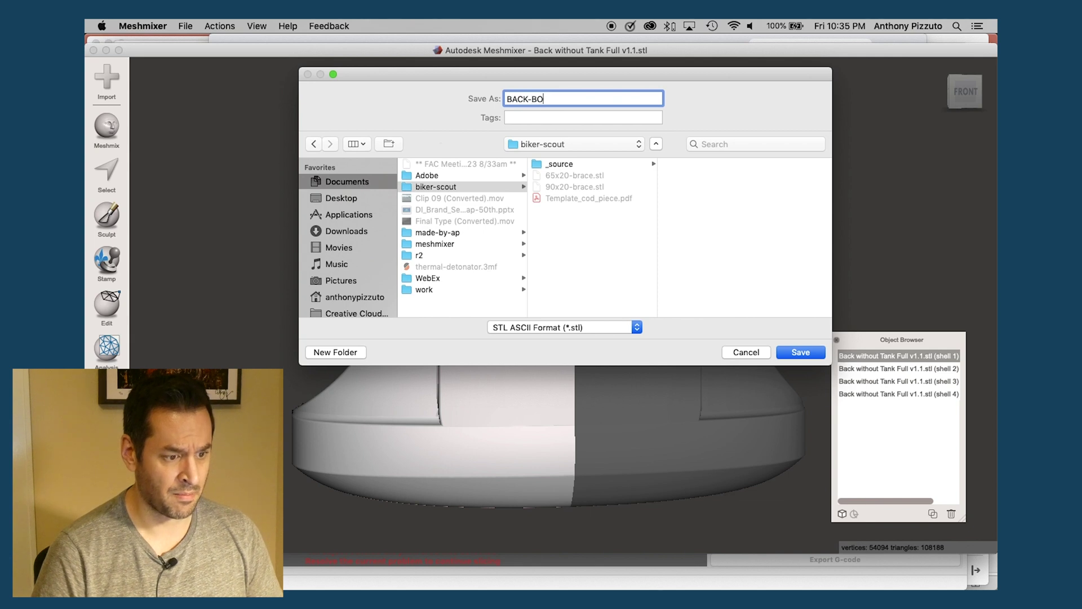
text(TTOM-)
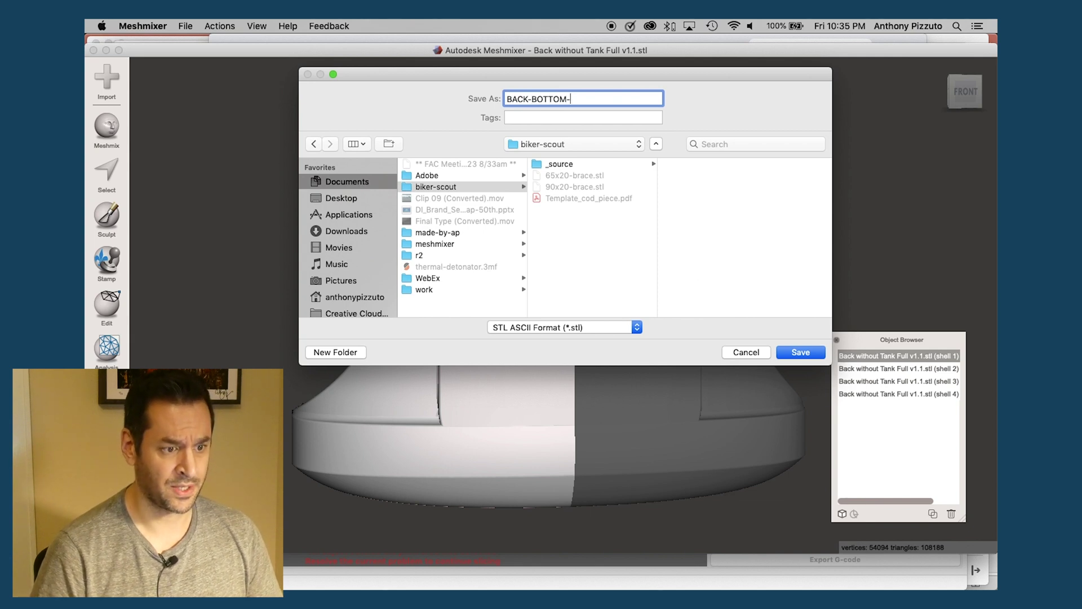
text(LEFT)
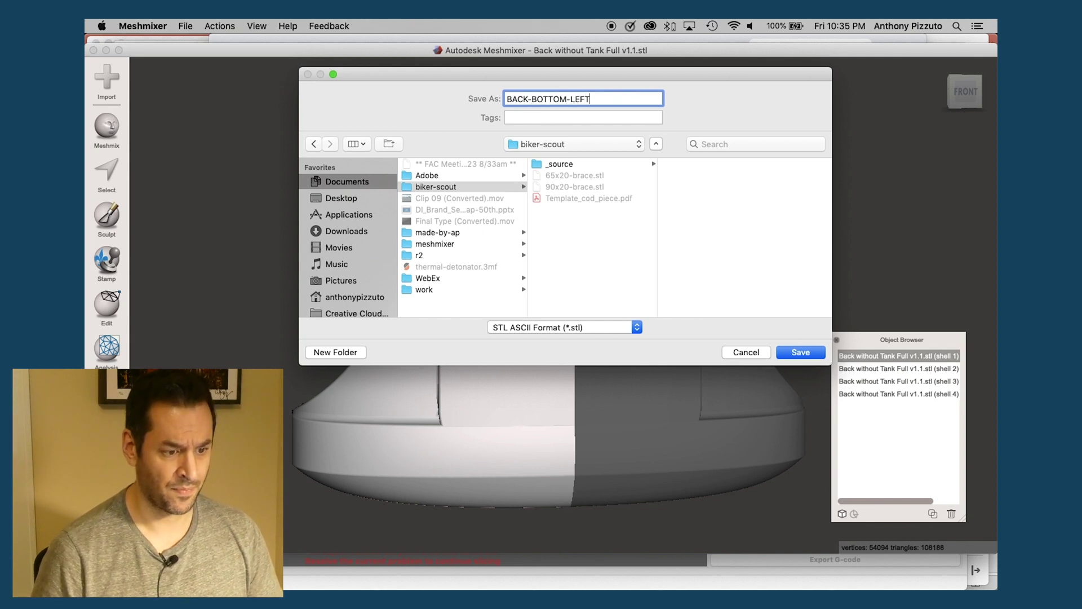
key(Return)
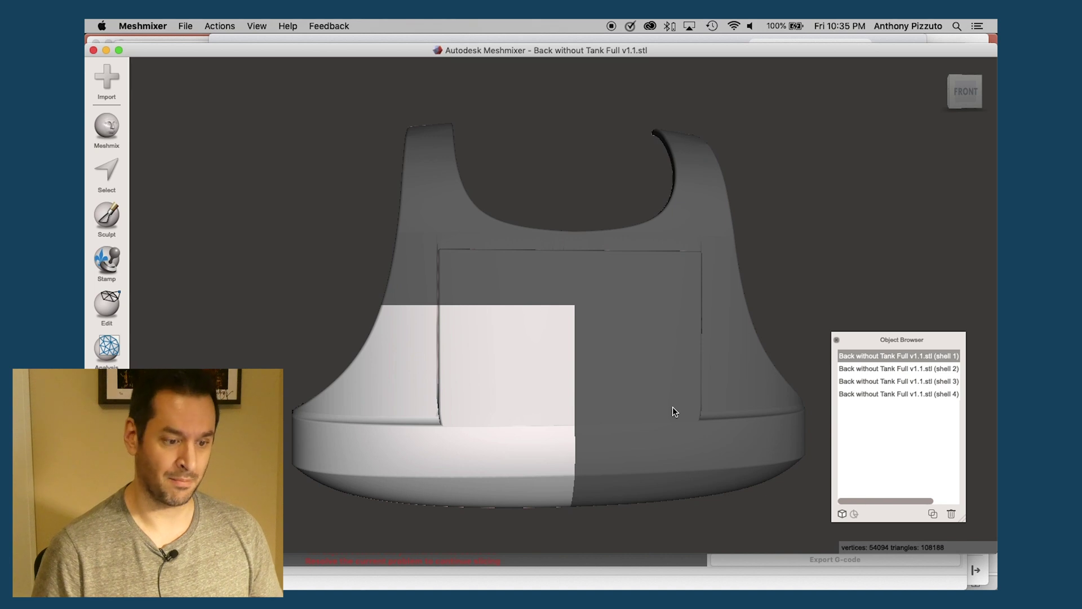
Export the lower-right shell as BACK-BOTTOM-RIGHT in biker-scout
click(725, 397)
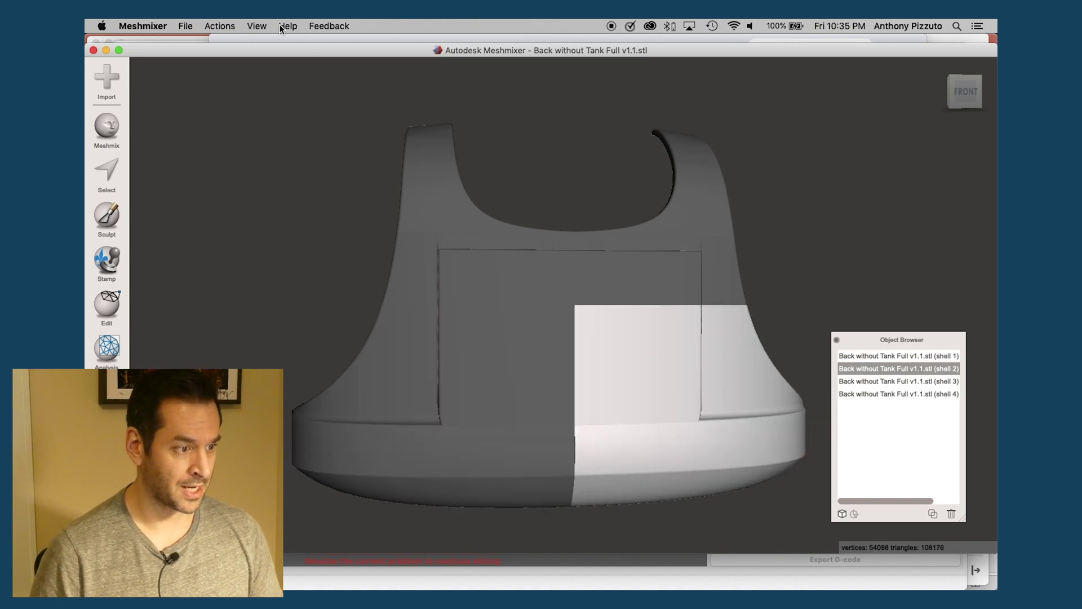
click(219, 26)
mouse_move(185, 26)
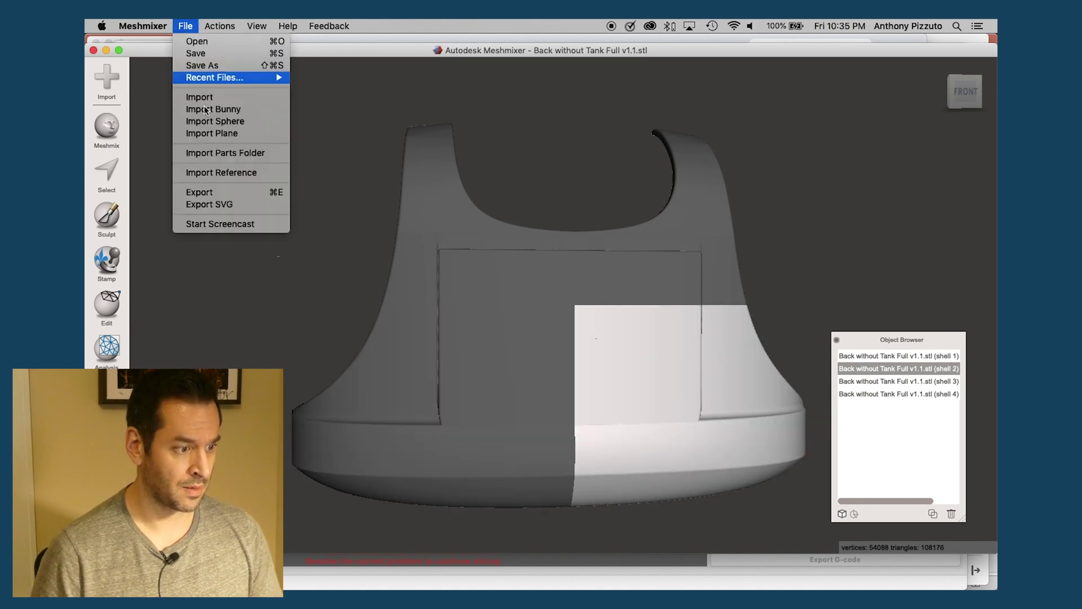
click(228, 192)
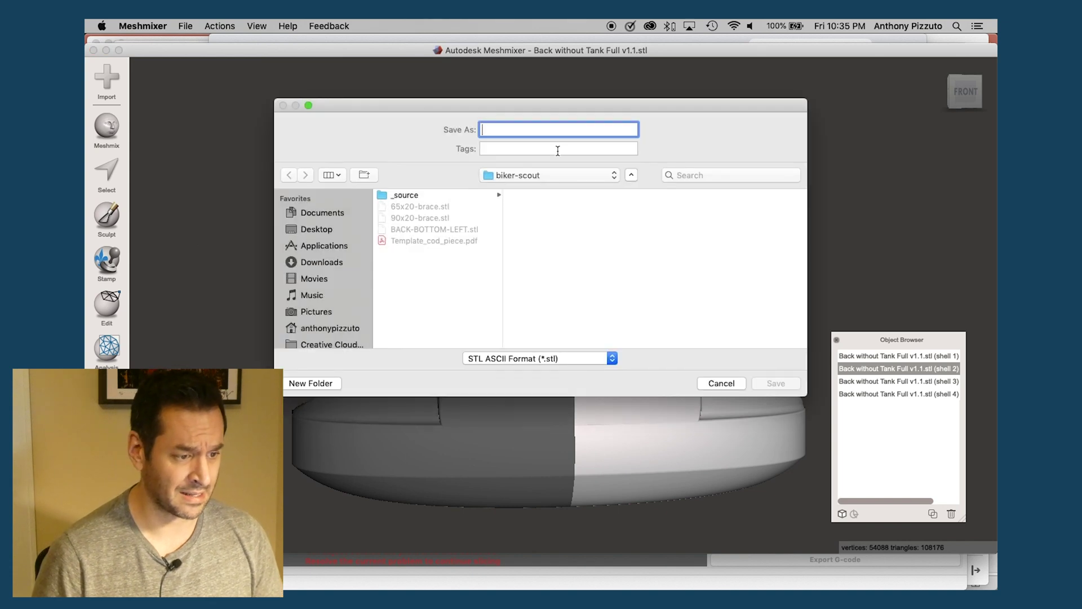
click(465, 230)
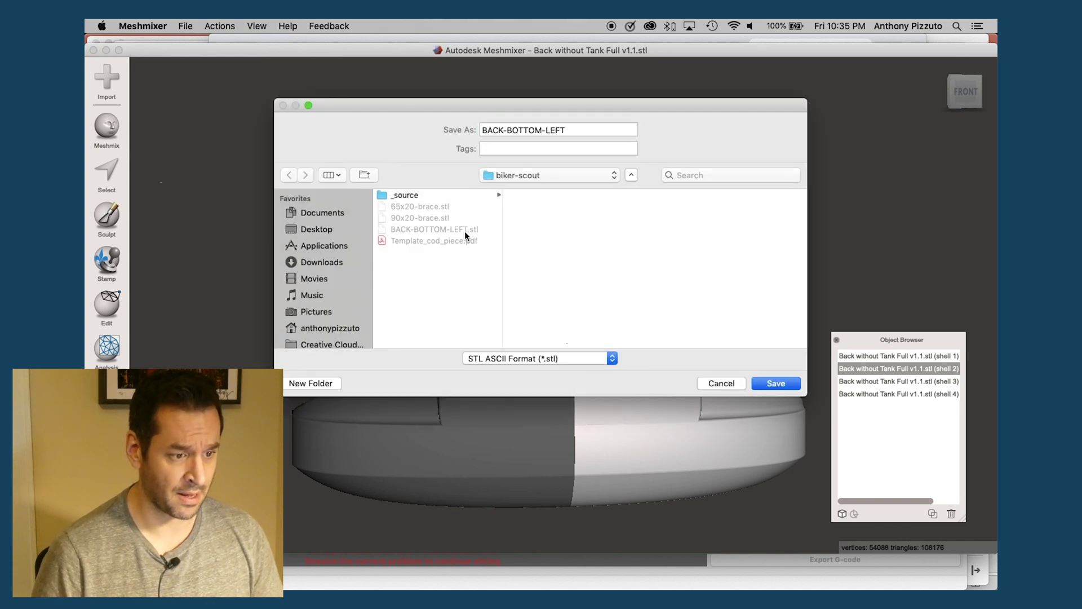
double_click(578, 132)
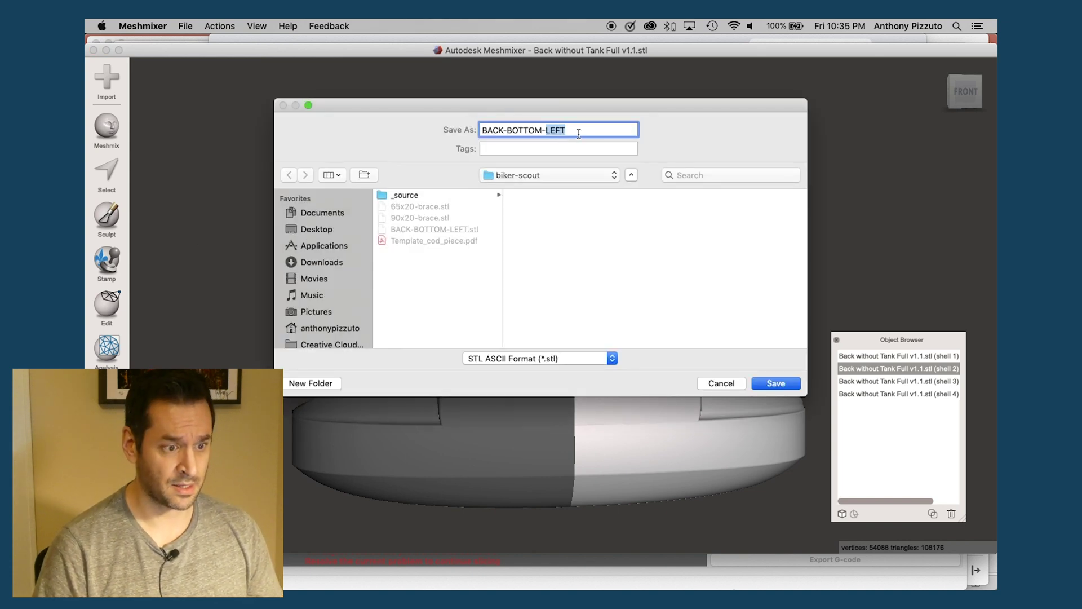
text(RIGHT)
key(Return)
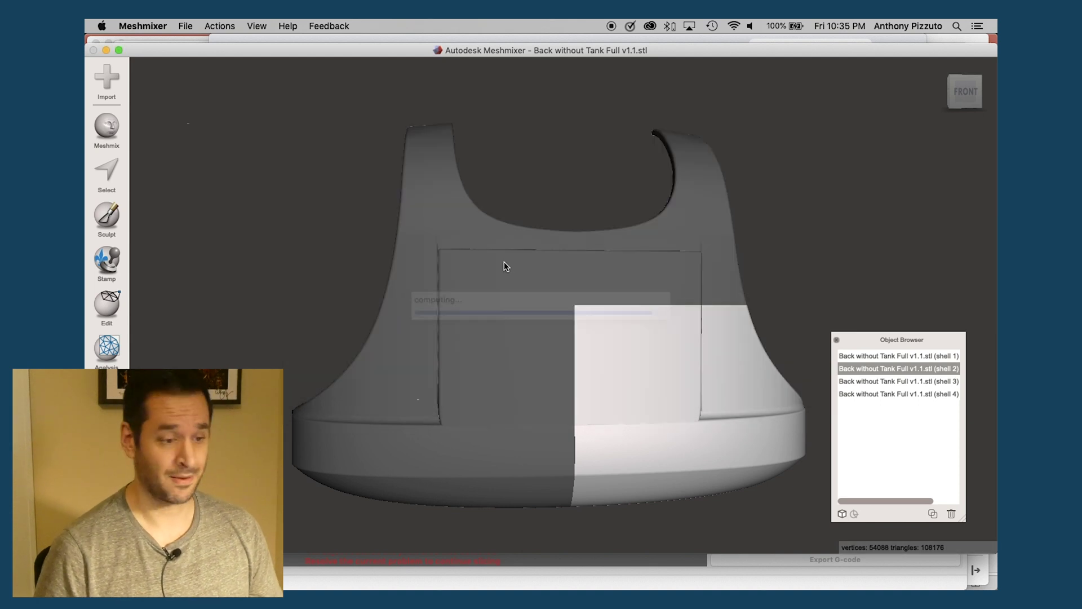
Export the upper-left shell as BACK-TOP-LEFT in biker-scout
click(504, 261)
click(184, 26)
click(220, 191)
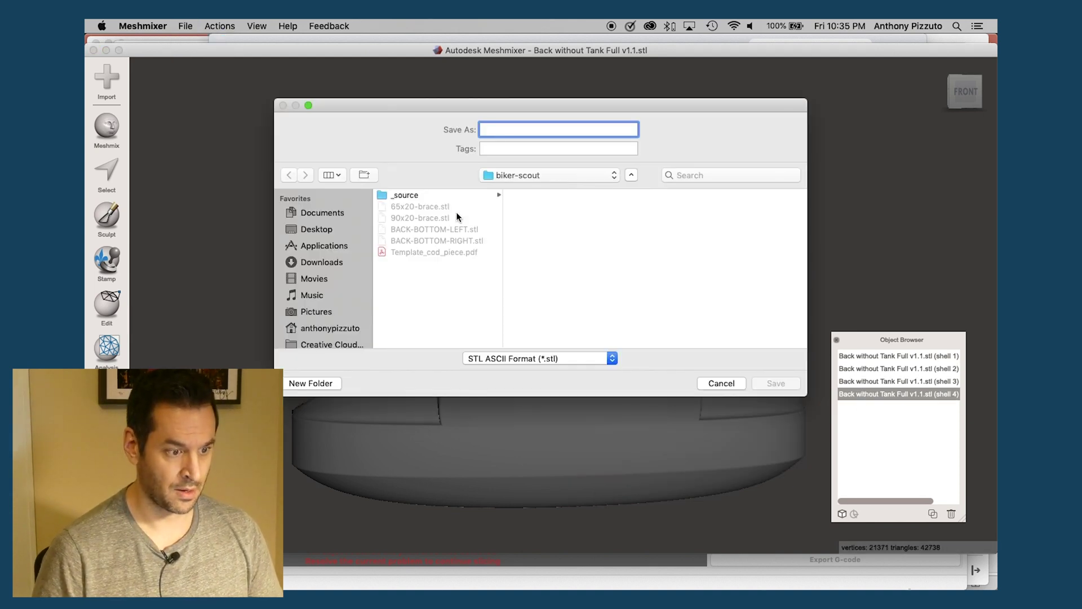
double_click(541, 133)
text(TOP-LEFT)
key(Return)
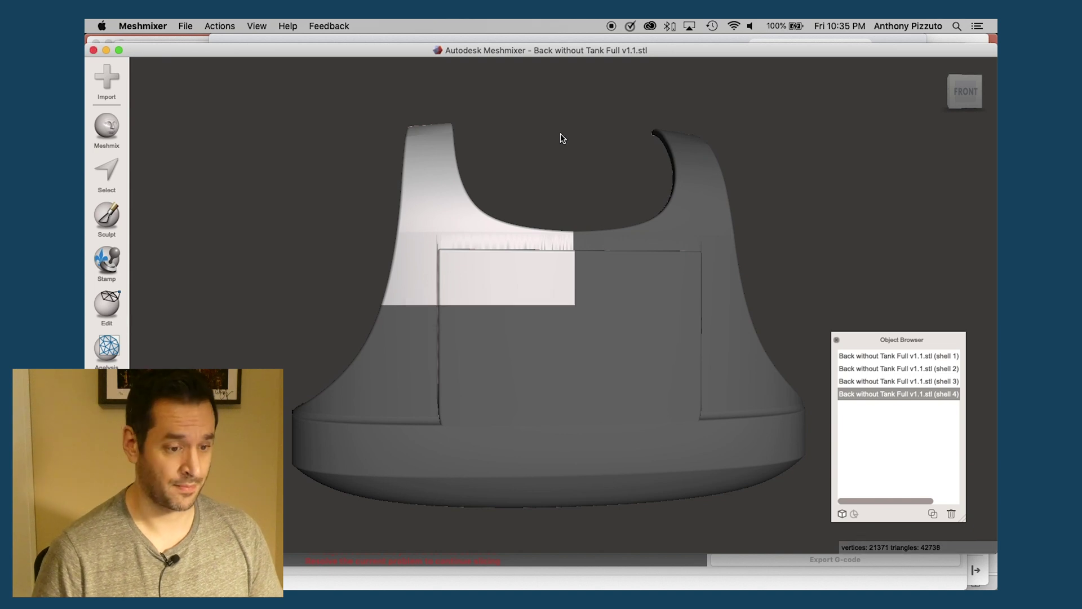
Export the upper-right shell as BACK-TOP-RIGHT using Cmd+E
click(620, 264)
key(super+e)
double_click(535, 130)
text(RIGHT)
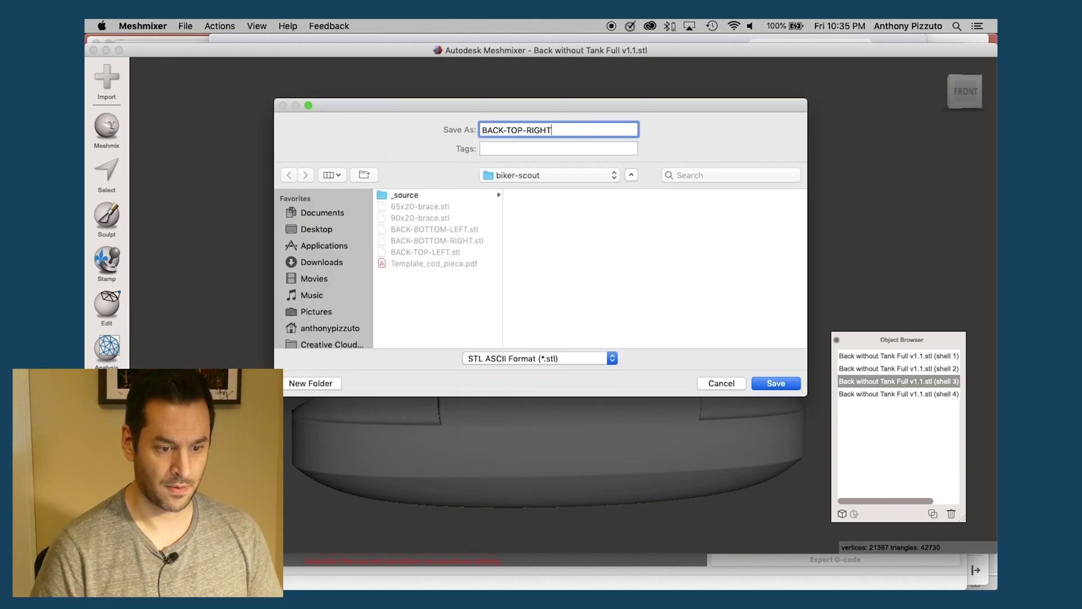
key(Return)
Delete the old BIKER-BACK model from the PrusaSlicer bed
mouse_move(592, 580)
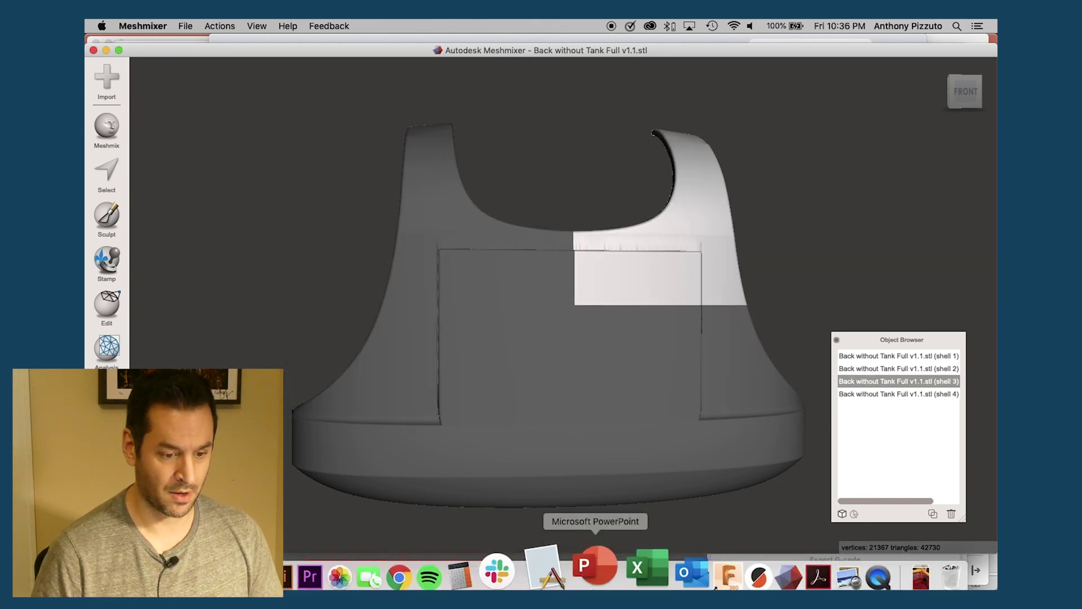
click(713, 568)
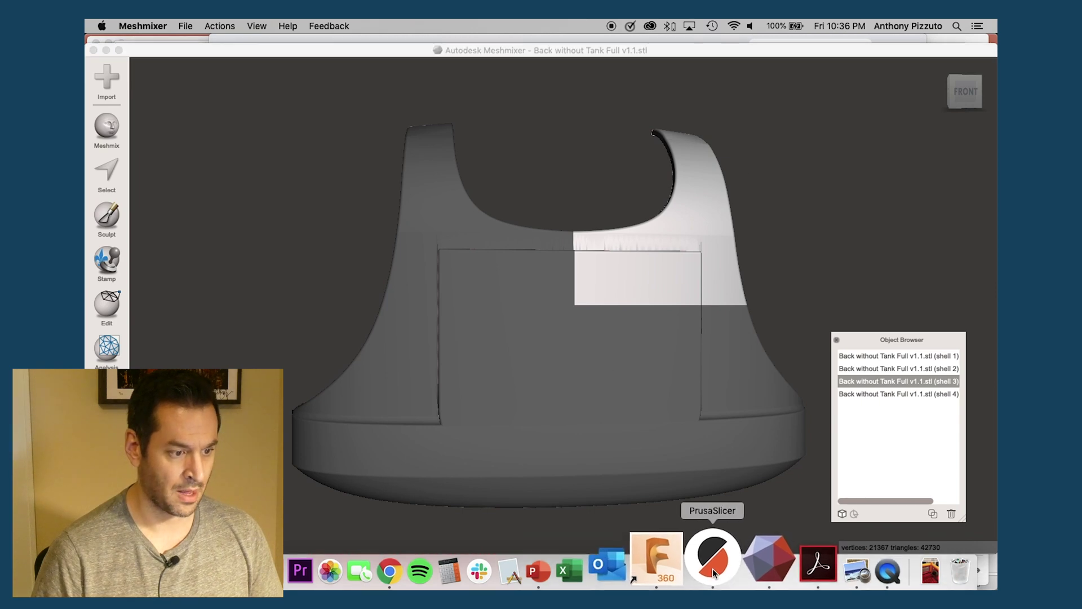
key(Delete)
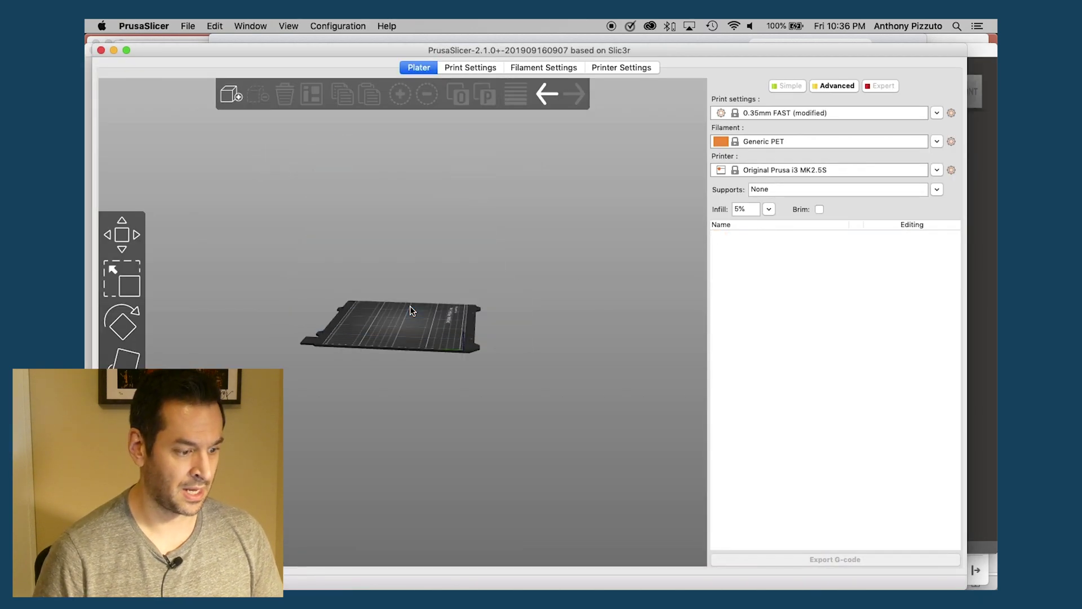
Load BACK-TOP-RIGHT.stl from Documents > biker-scout onto the empty bed
click(313, 569)
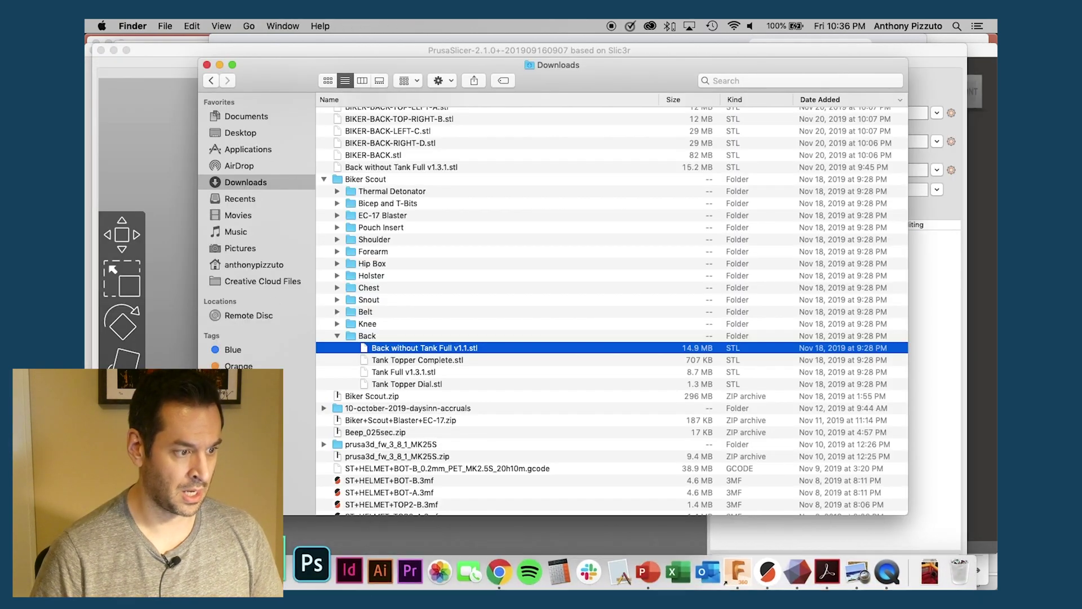
click(262, 119)
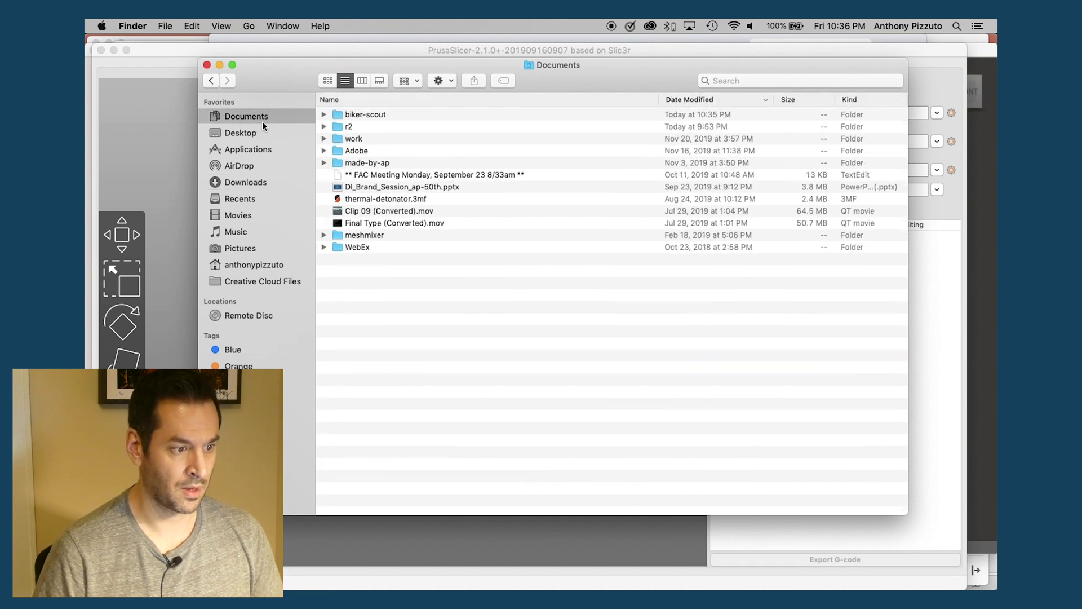
click(324, 114)
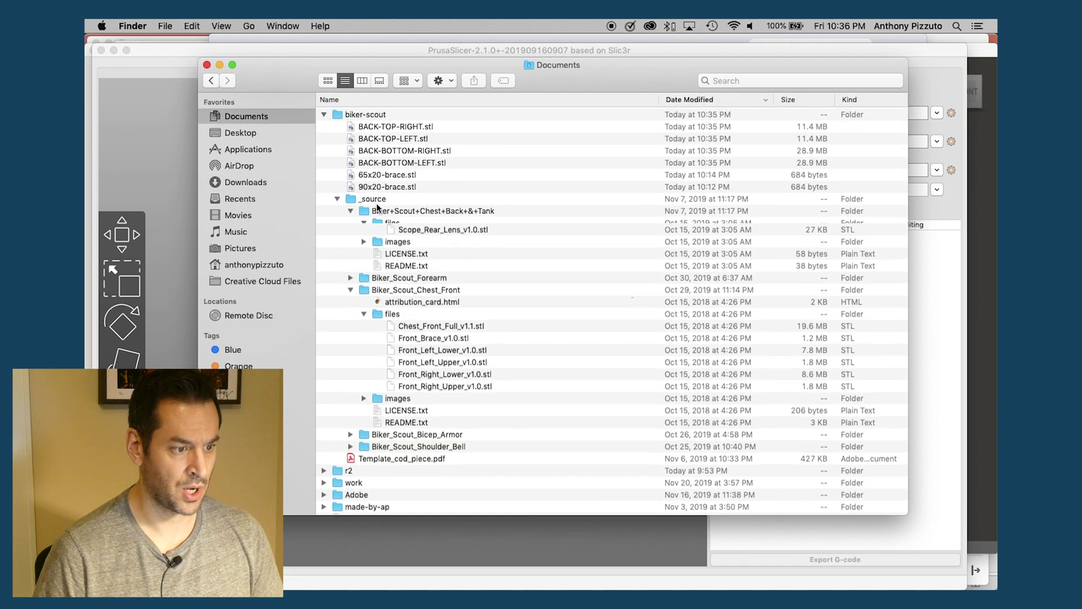
double_click(402, 130)
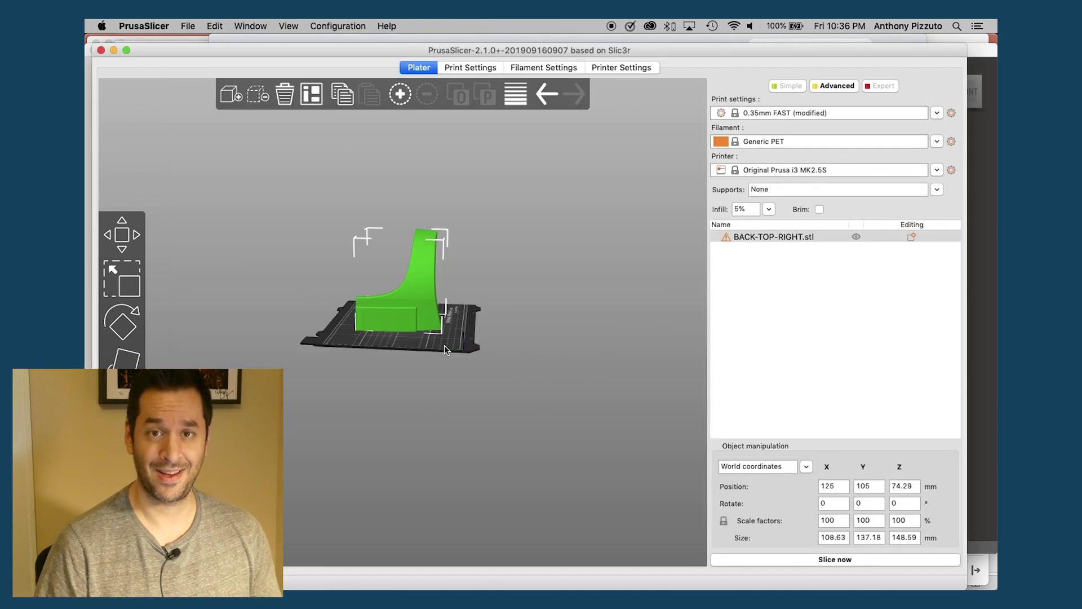
Inspect the BACK-TOP-RIGHT shell from isometric and front views
drag(454, 344, 317, 352)
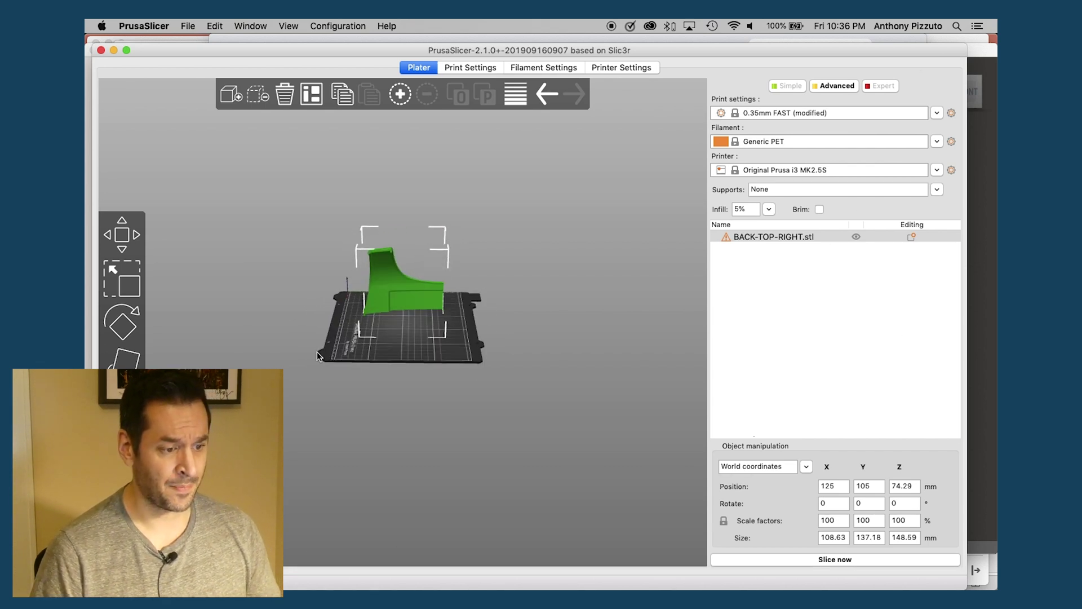
key(0)
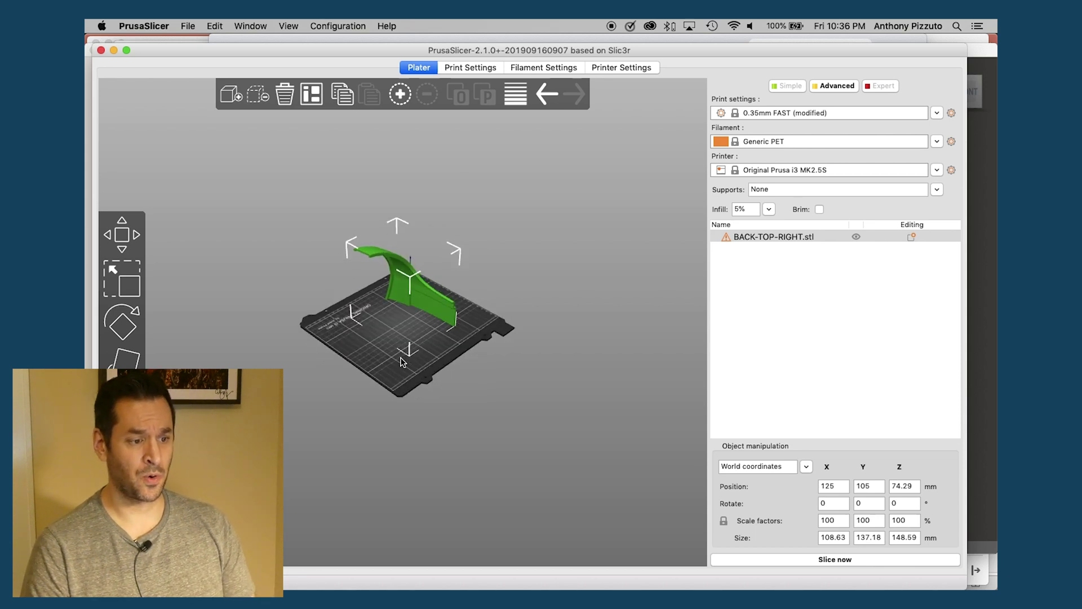
key(3)
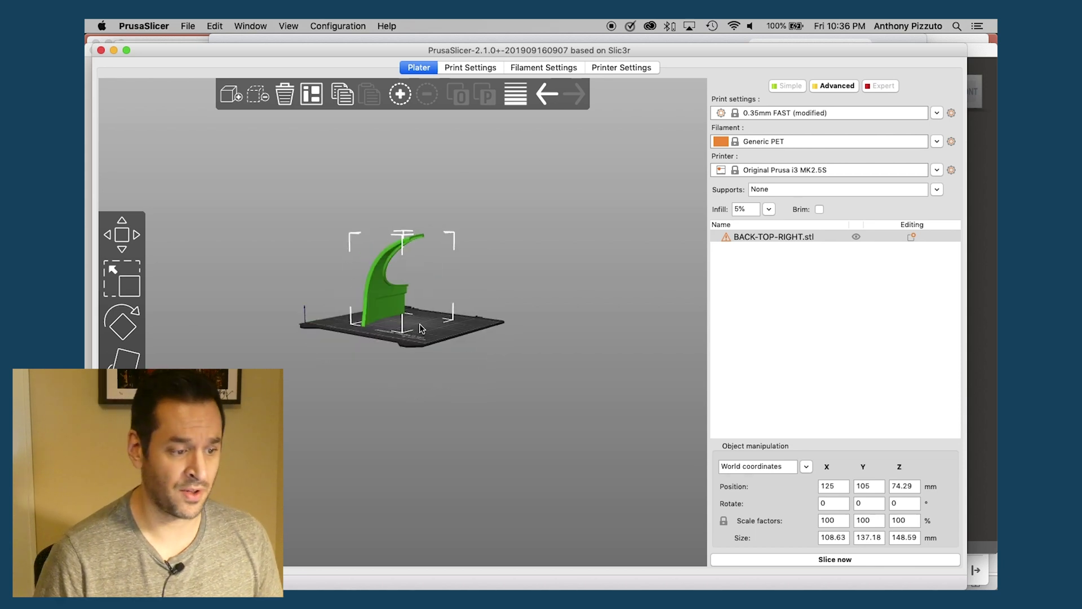
key(0)
Open BACK-TOP-LEFT.stl from biker-scout and auto-arrange both shells on the bed
mouse_move(726, 582)
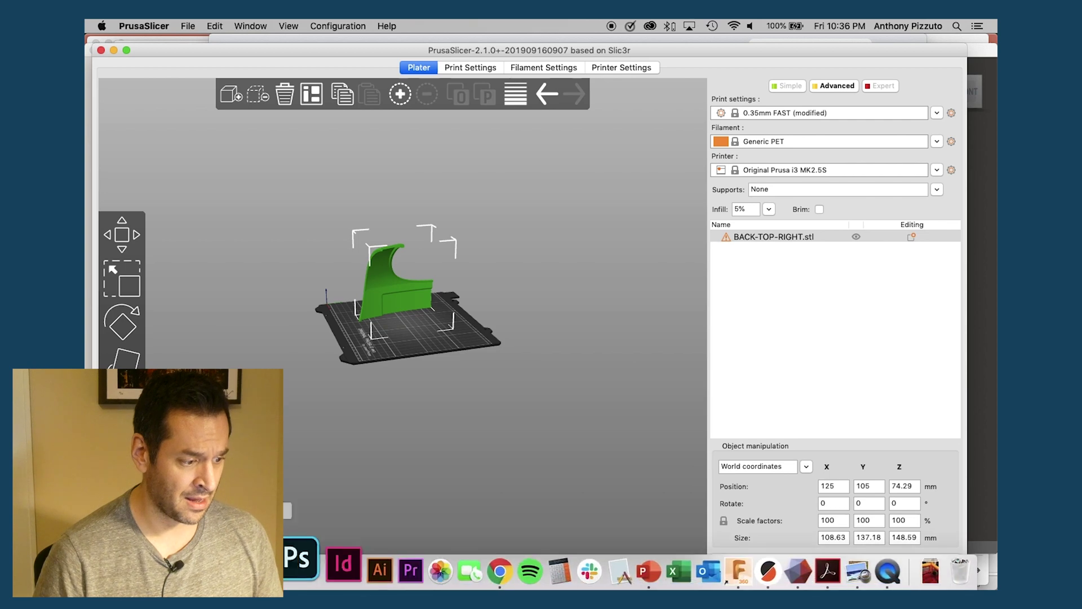
click(265, 570)
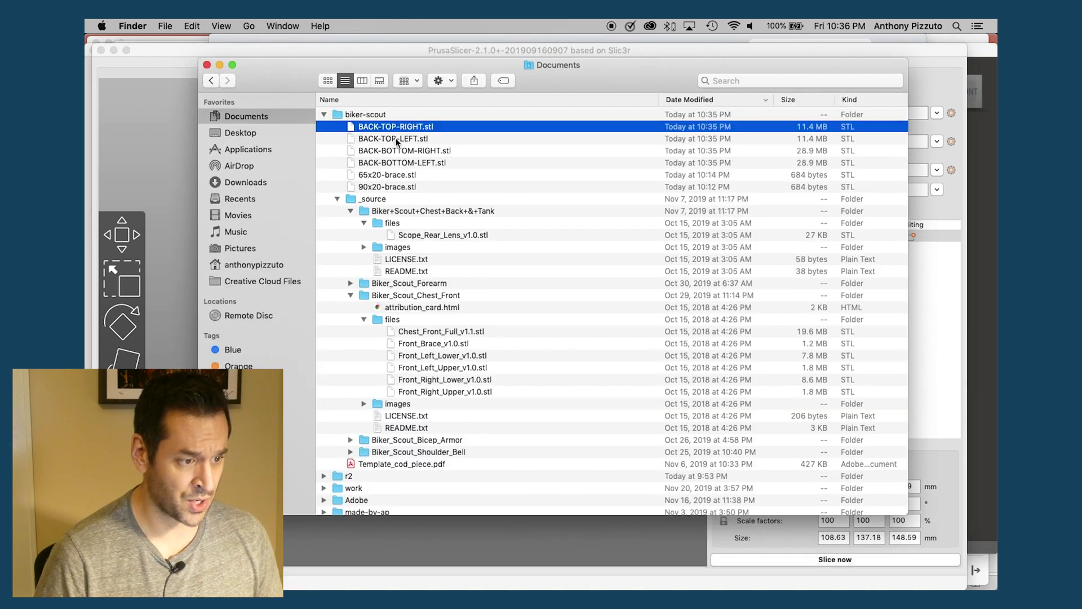
shift+click(397, 138)
key(super+o)
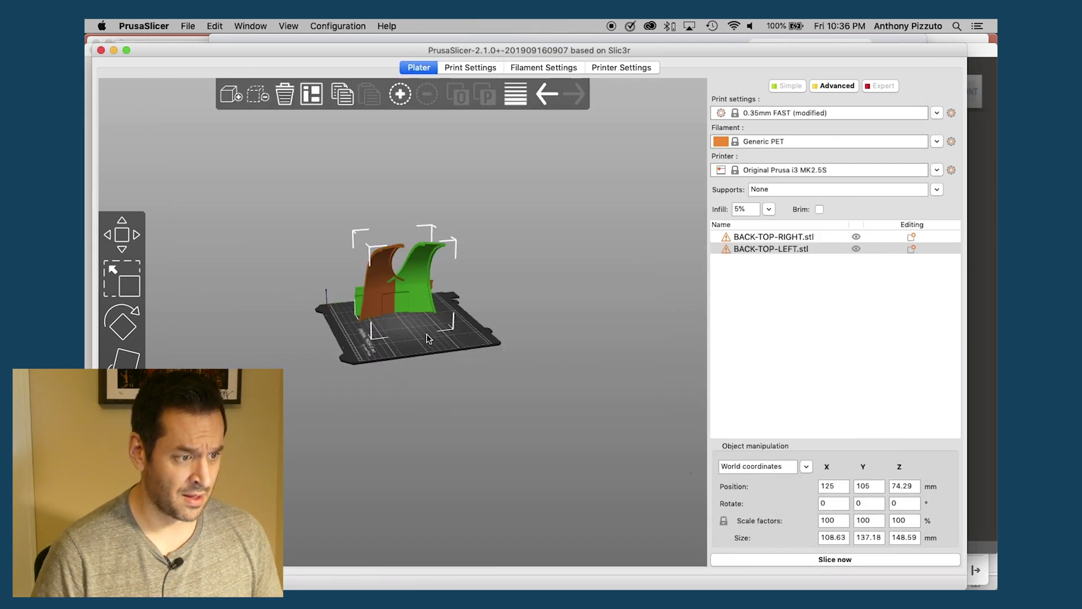
click(311, 93)
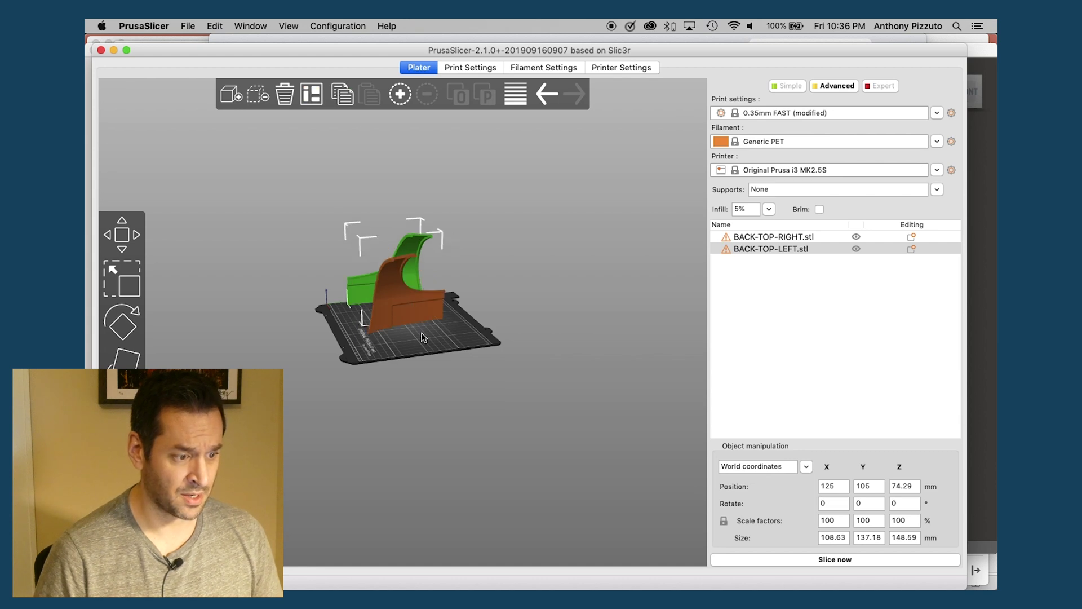
drag(424, 337, 461, 299)
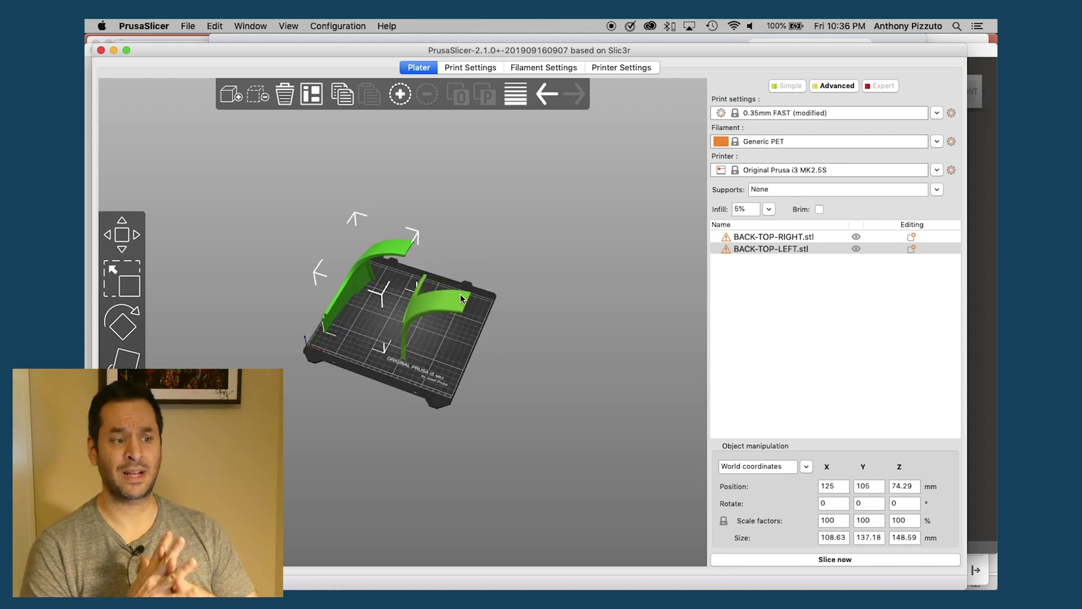